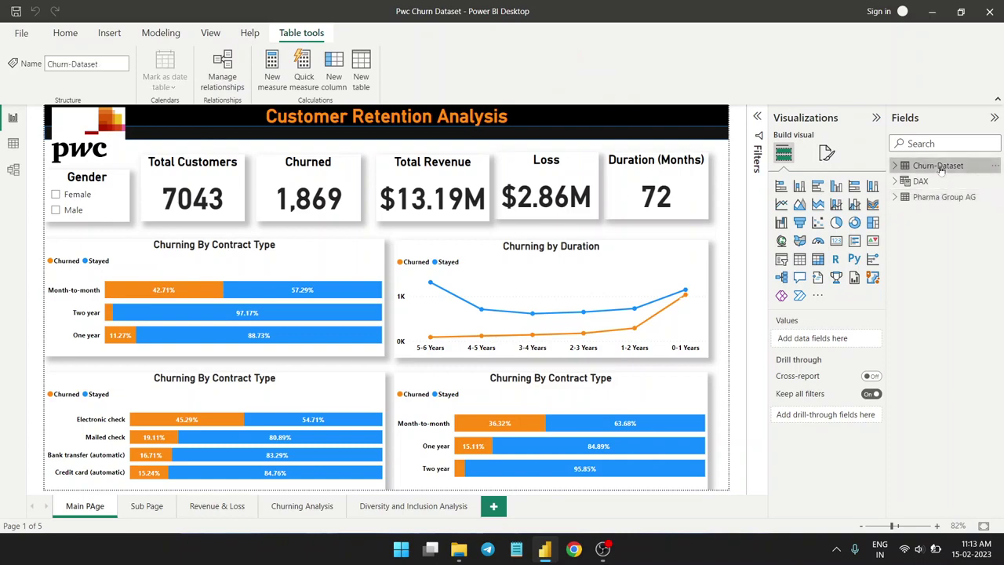
- Show the data table view and review the fields of the Churn-Dataset and Pharma Group AG tables
{"action": "left_click", "coordinate": [13, 143]}
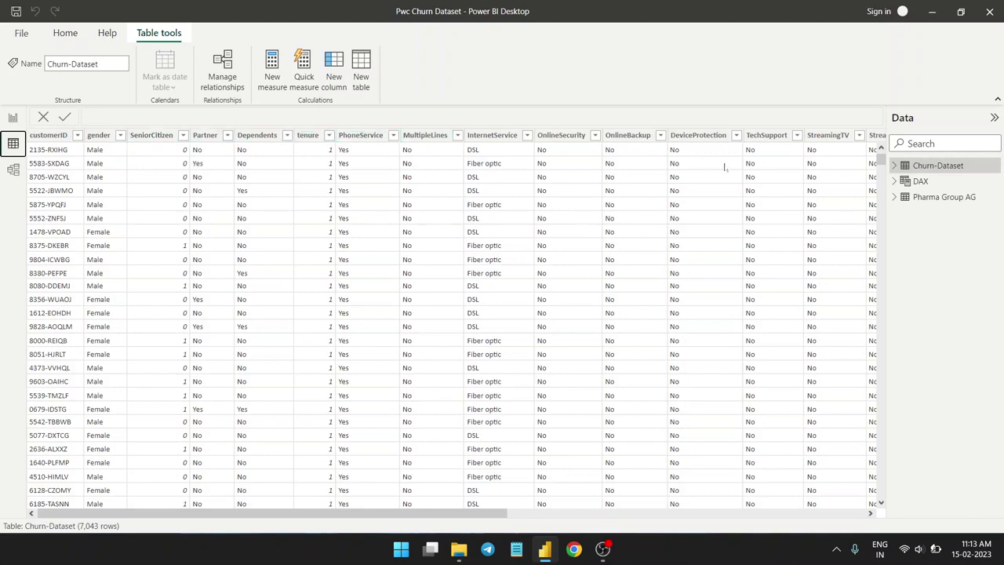
{"action": "left_click", "coordinate": [895, 165]}
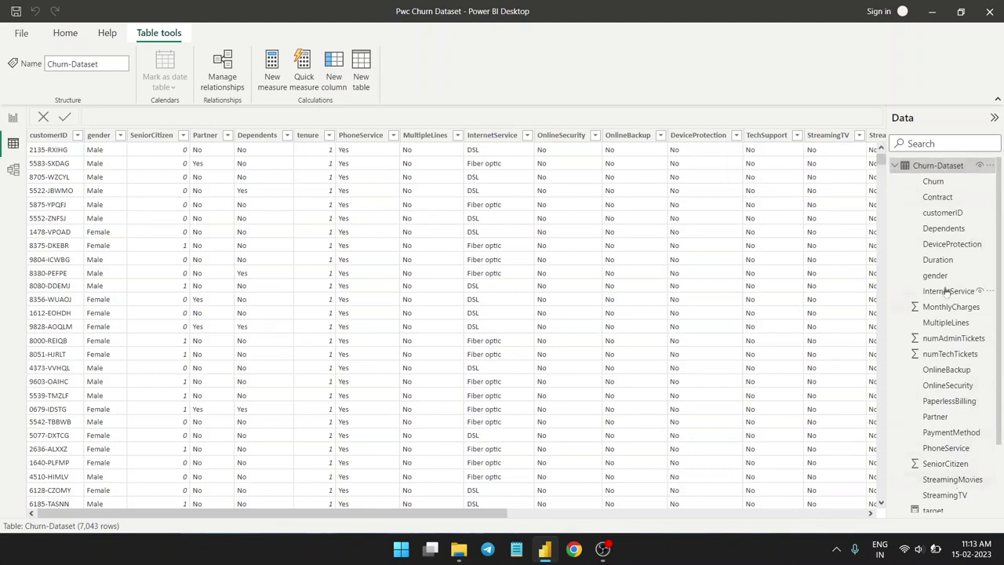
{"action": "left_click", "coordinate": [895, 166]}
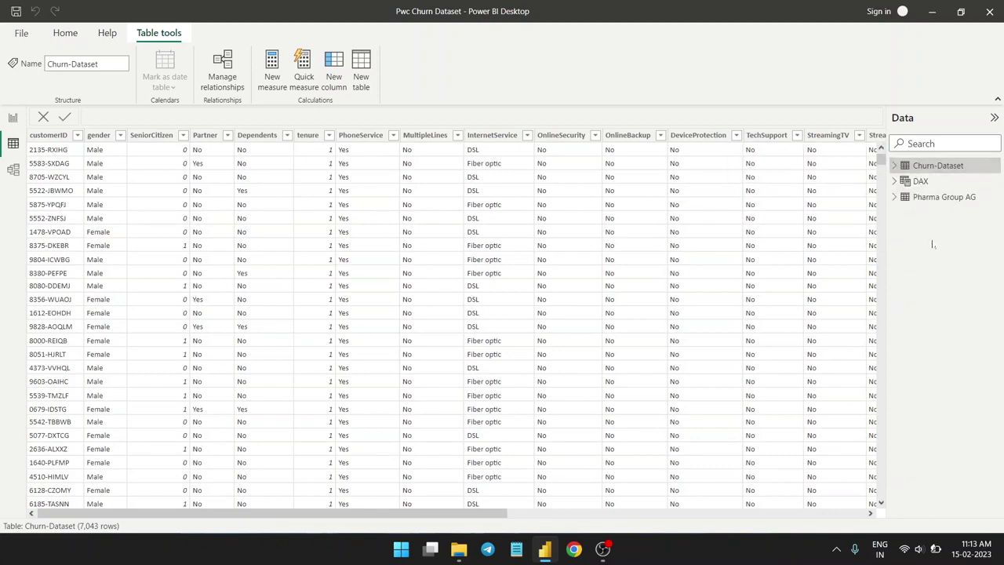
{"action": "left_click", "coordinate": [895, 198]}
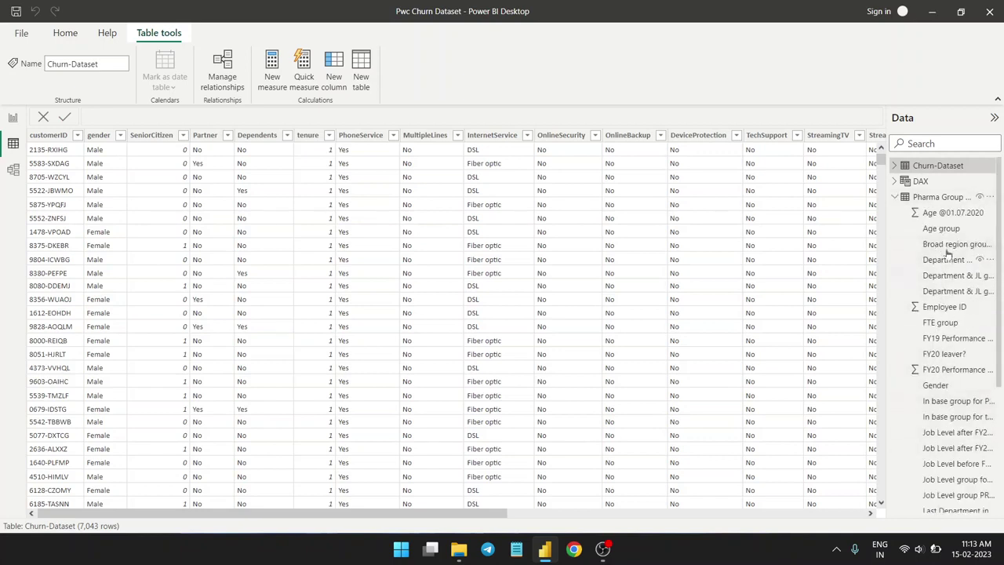
{"action": "left_click", "coordinate": [896, 198]}
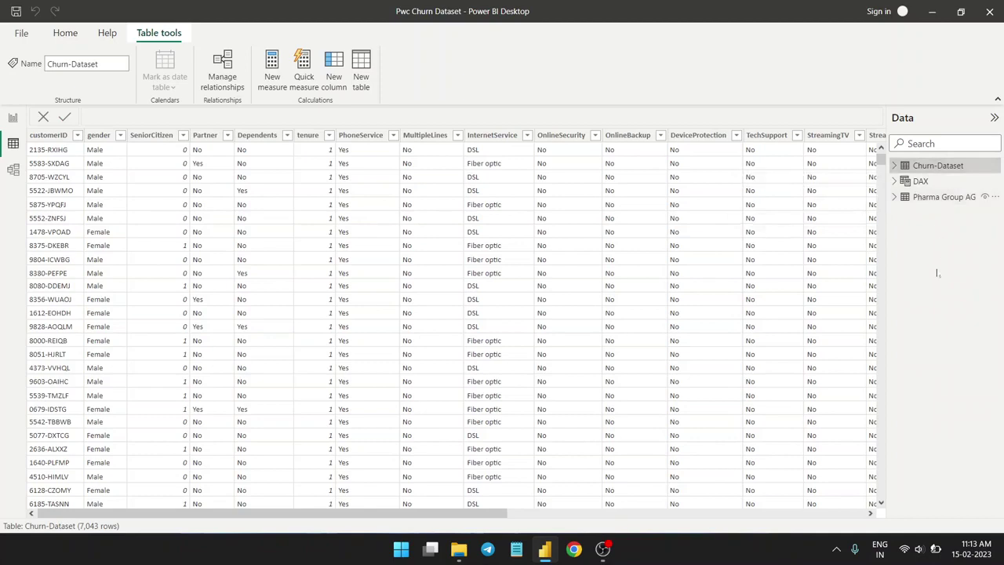
- Expand the DAX table in the data view and review its list of measures
{"action": "left_click", "coordinate": [13, 117]}
{"action": "left_click", "coordinate": [13, 144]}
{"action": "left_click", "coordinate": [13, 119]}
{"action": "left_click", "coordinate": [13, 144]}
{"action": "left_click", "coordinate": [895, 181]}
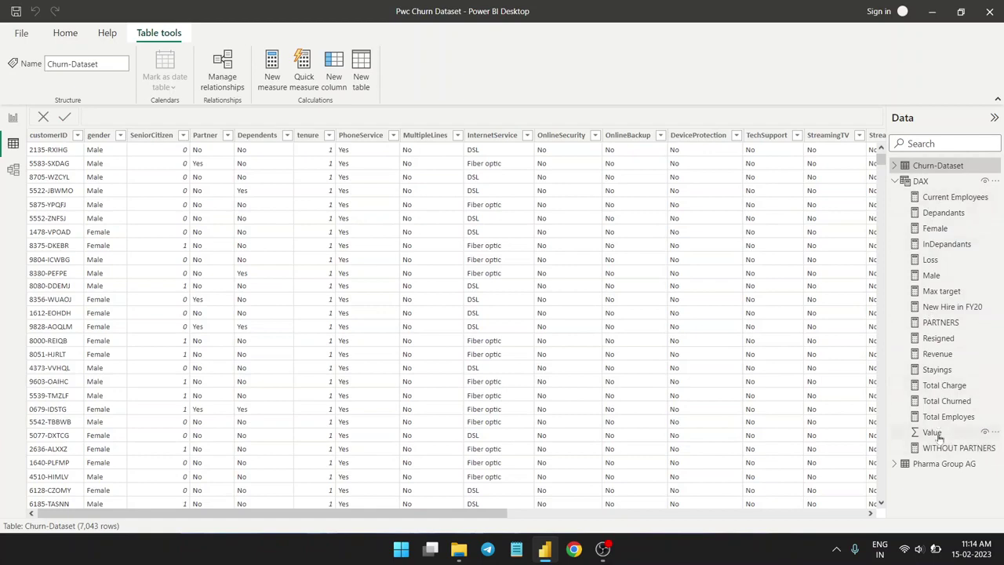
- Go back to the report and look through its pages, from Main PAge and Sub Page through Diversity and Inclusion Analysis
{"action": "left_click", "coordinate": [12, 117]}
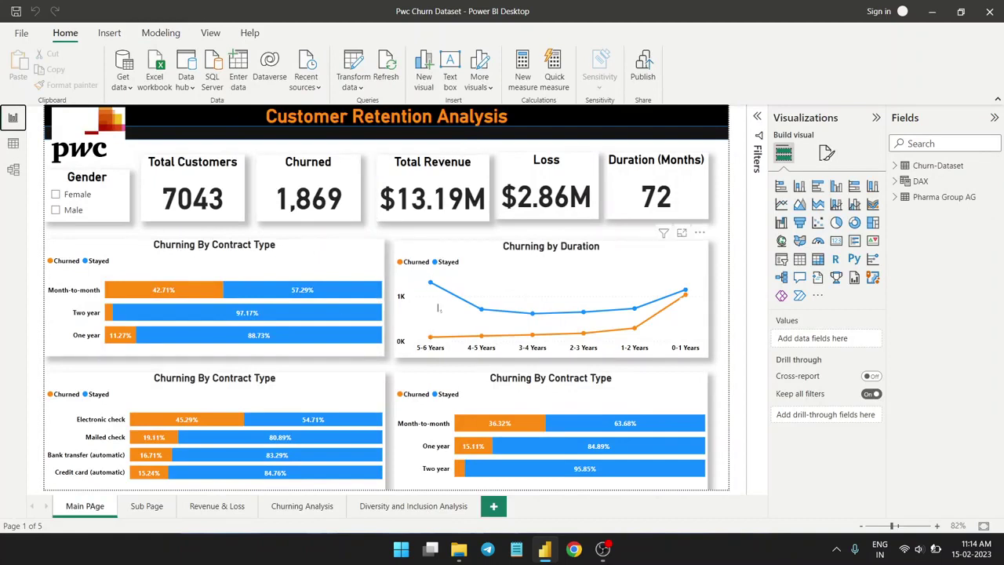
{"action": "left_click", "coordinate": [141, 506]}
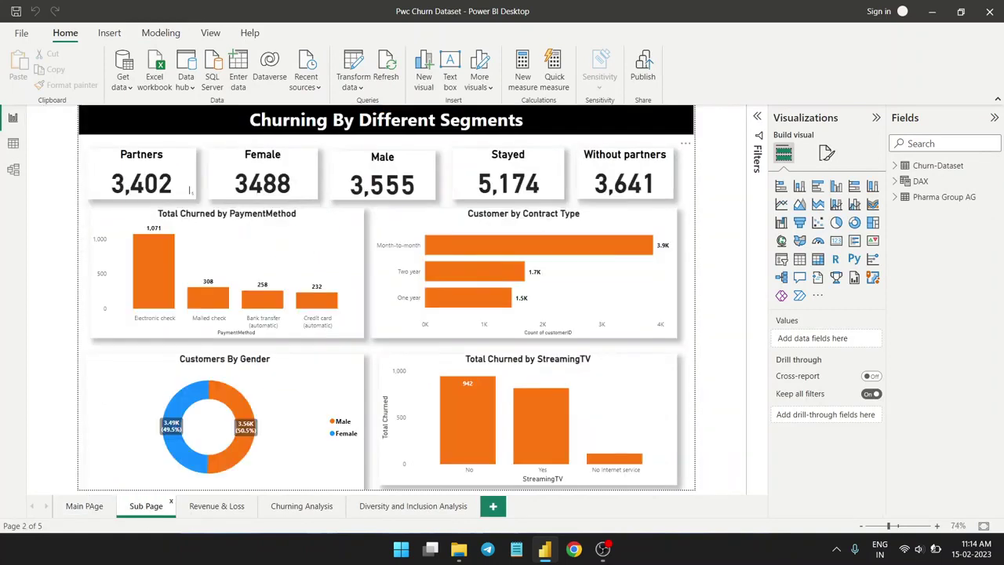
{"action": "left_click", "coordinate": [84, 506]}
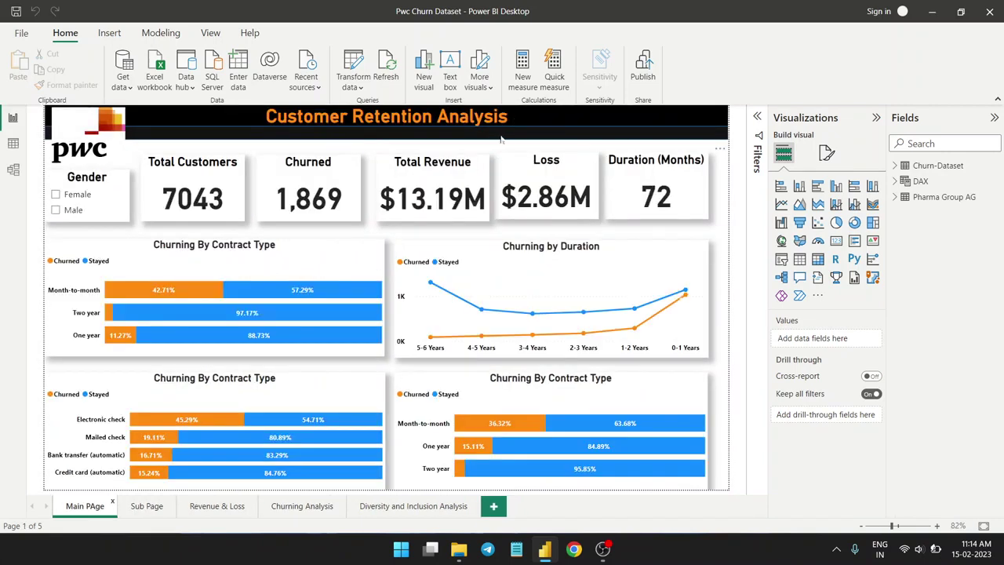
{"action": "mouse_move", "coordinate": [488, 296]}
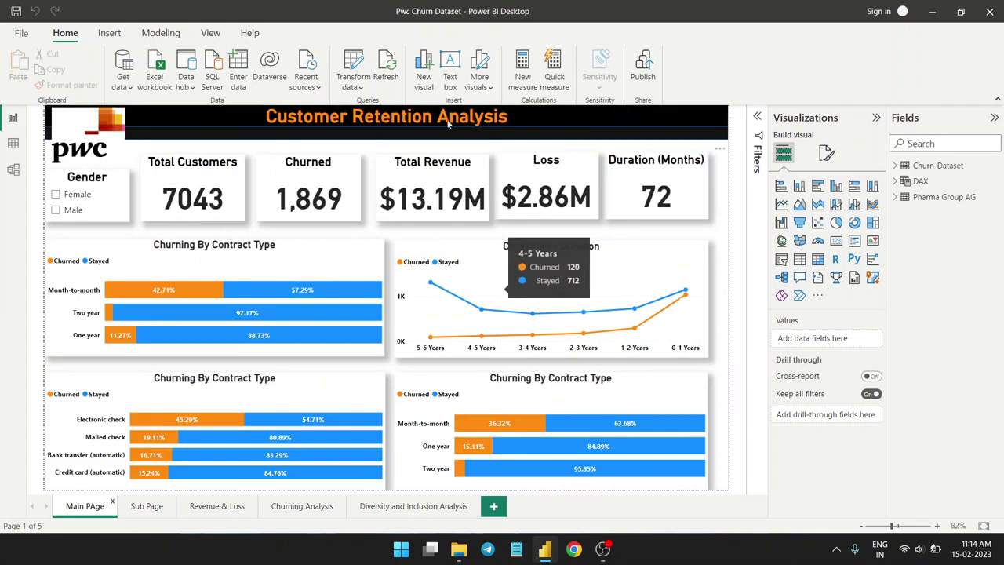
{"action": "left_click", "coordinate": [153, 502]}
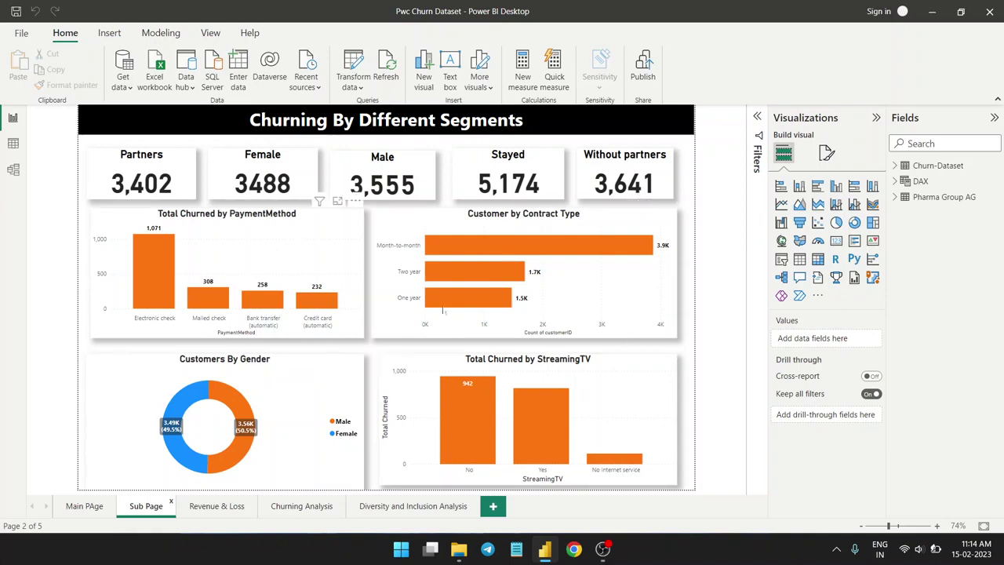
{"action": "left_click", "coordinate": [216, 508]}
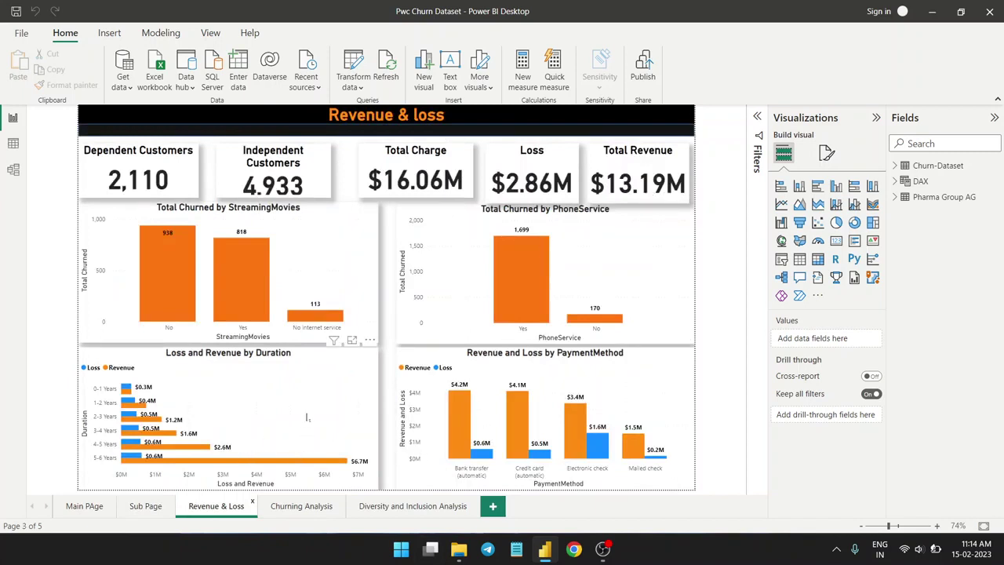
{"action": "left_click", "coordinate": [300, 508]}
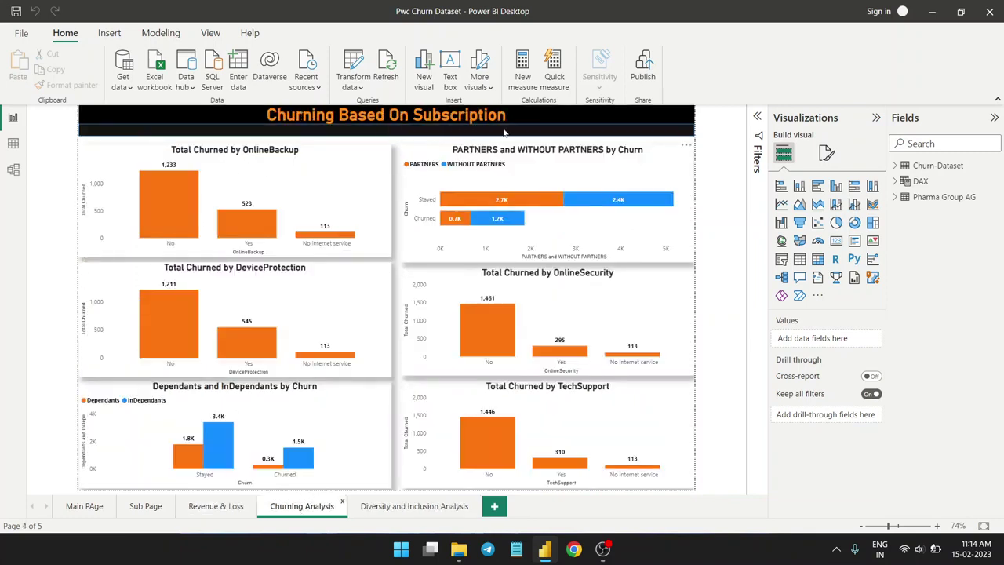
{"action": "mouse_move", "coordinate": [514, 320]}
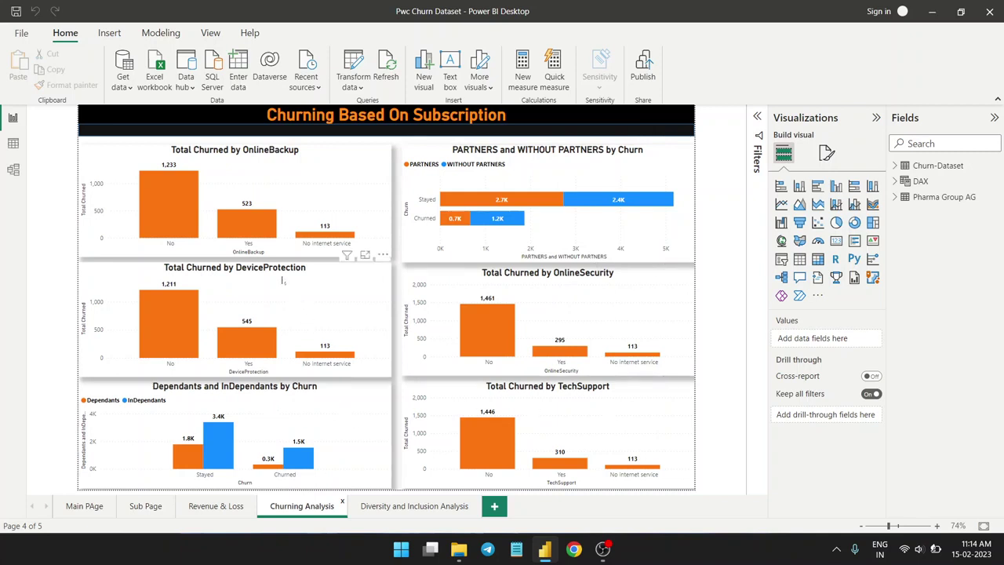
{"action": "left_click", "coordinate": [421, 510]}
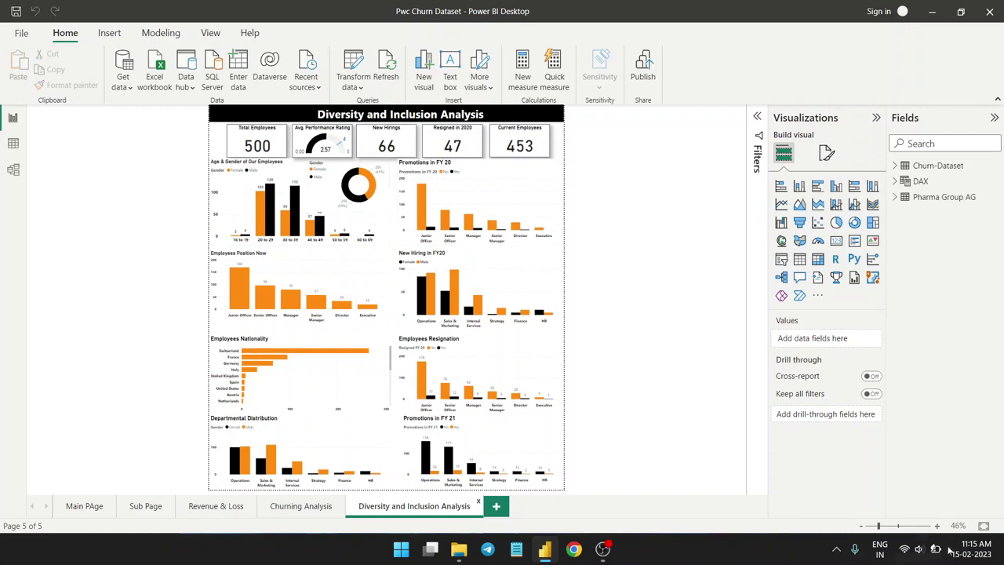
- Inspect the Total Employees card on the Diversity and Inclusion Analysis page and display the Total Employes measure's formula
{"action": "left_click_drag", "start_coordinate": [880, 526], "coordinate": [886, 526]}
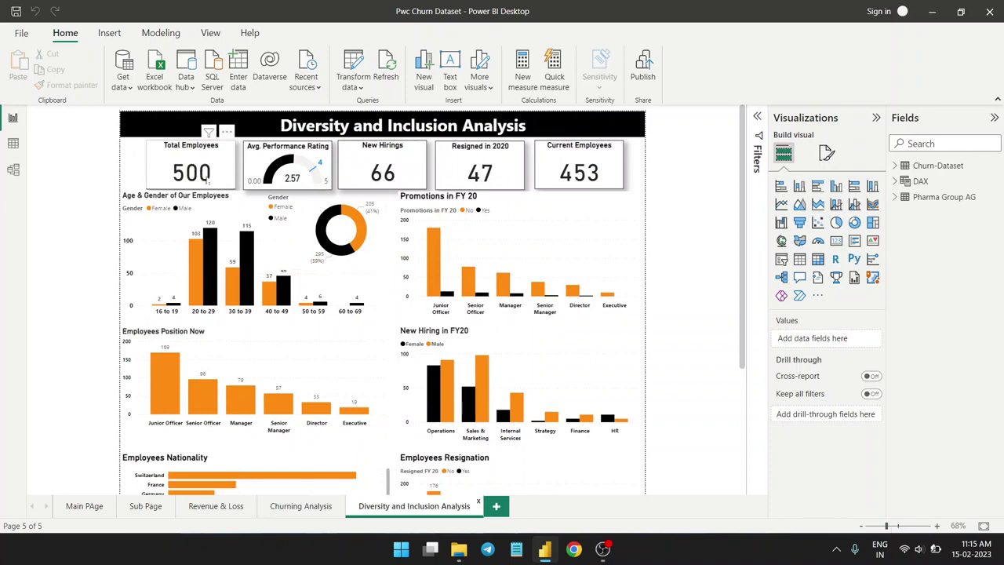
{"action": "left_click", "coordinate": [215, 177]}
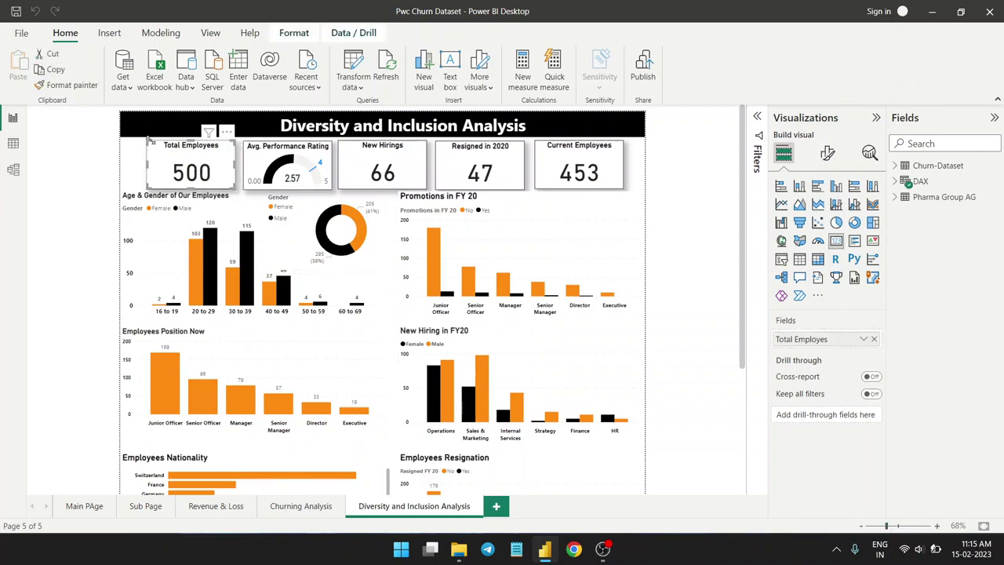
{"action": "left_click", "coordinate": [903, 182]}
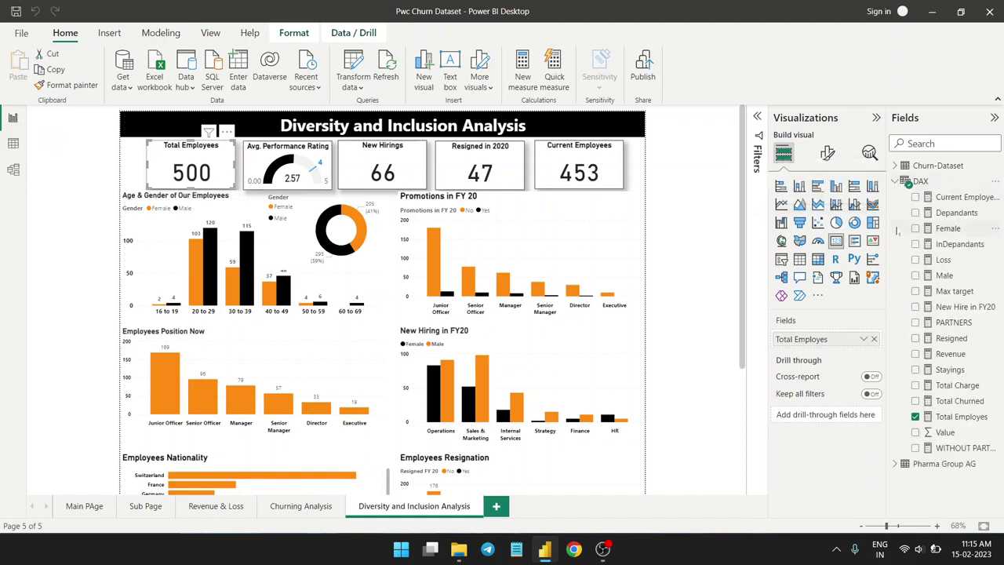
{"action": "left_click", "coordinate": [953, 418]}
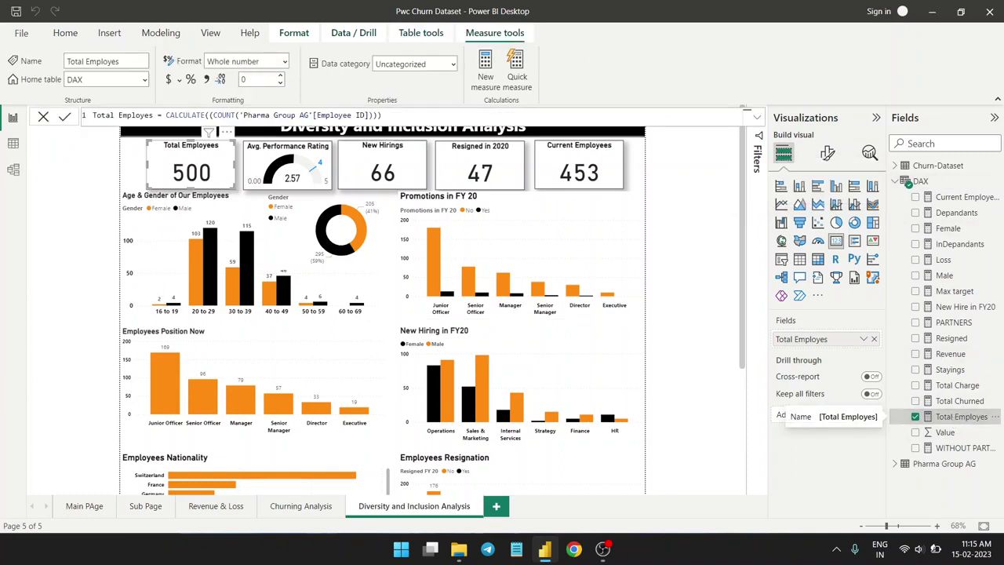
{"action": "key", "text": "ctrl+a"}
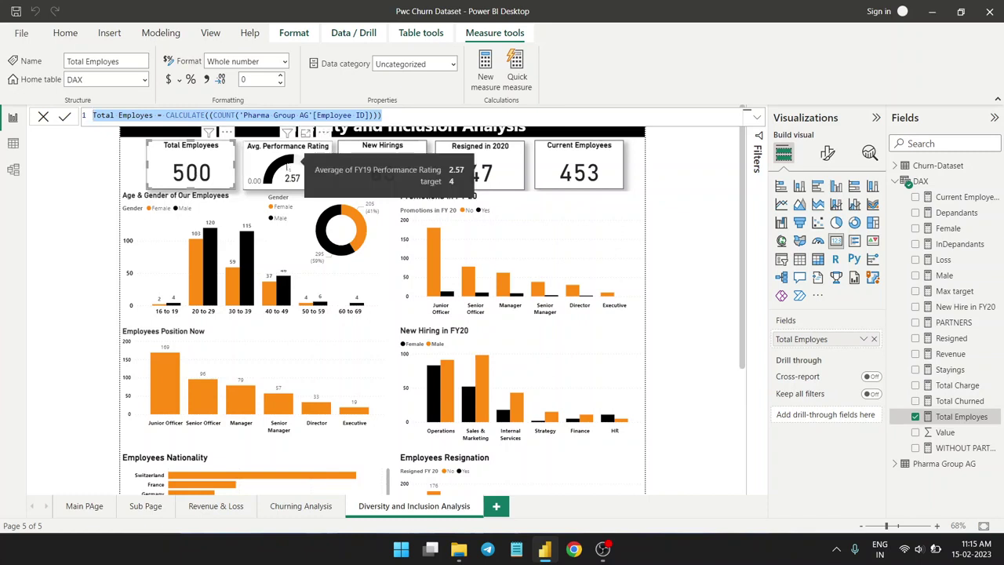
- Inspect the Avg. Performance Rating gauge and New Hirings card, displaying the Max target and New Hire in FY20 formulas
{"action": "left_click", "coordinate": [288, 168]}
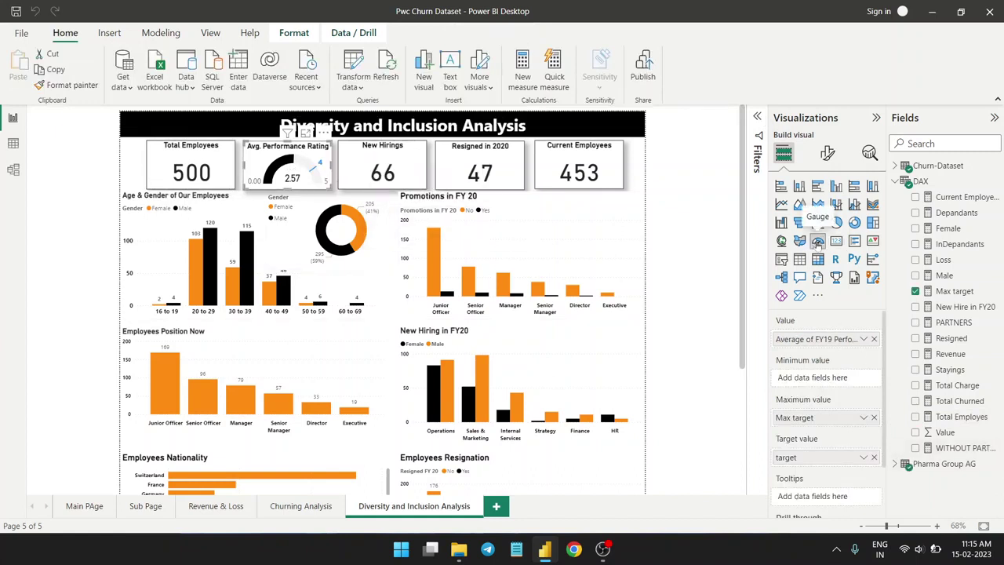
{"action": "left_click", "coordinate": [965, 291]}
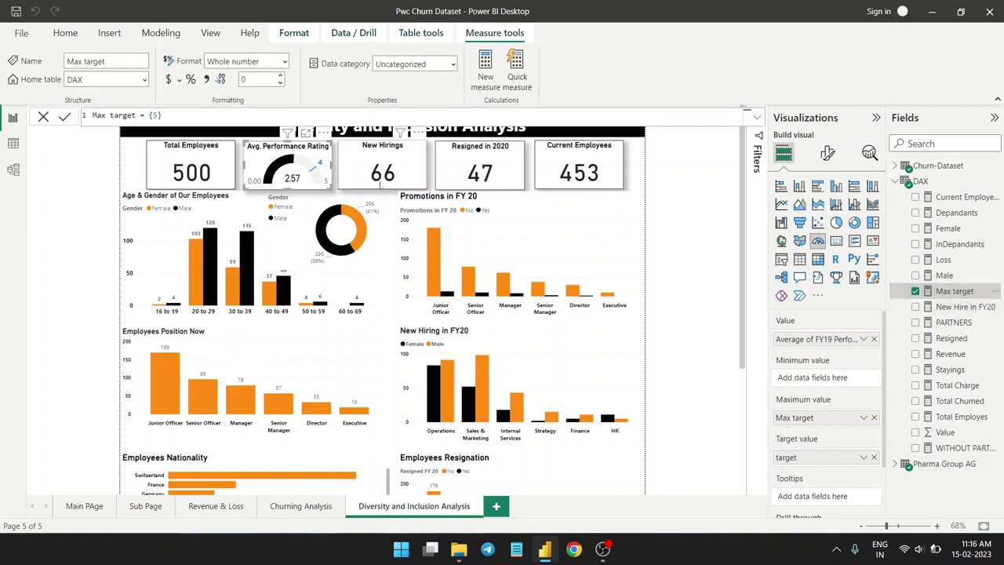
{"action": "left_click", "coordinate": [382, 180]}
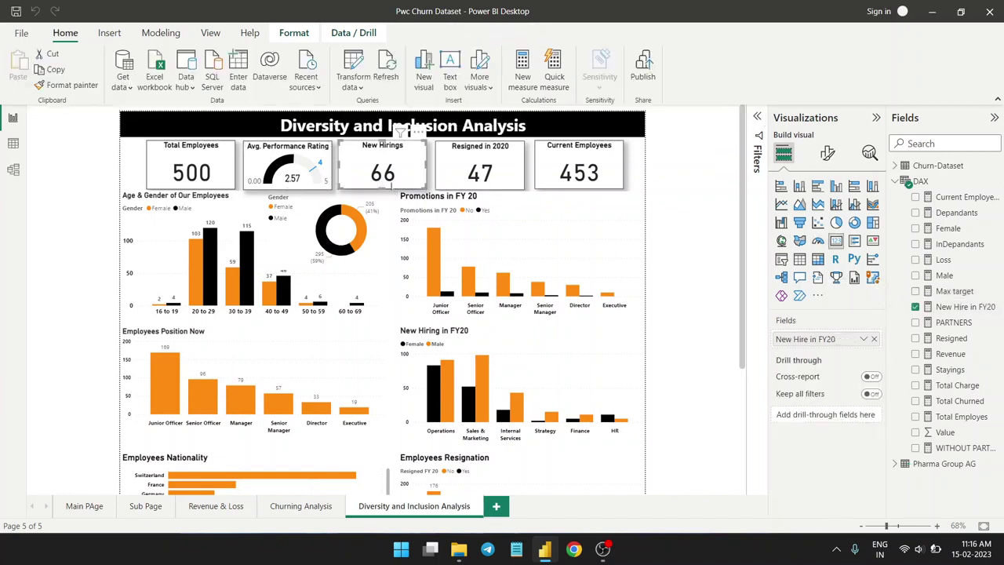
{"action": "left_click", "coordinate": [972, 306]}
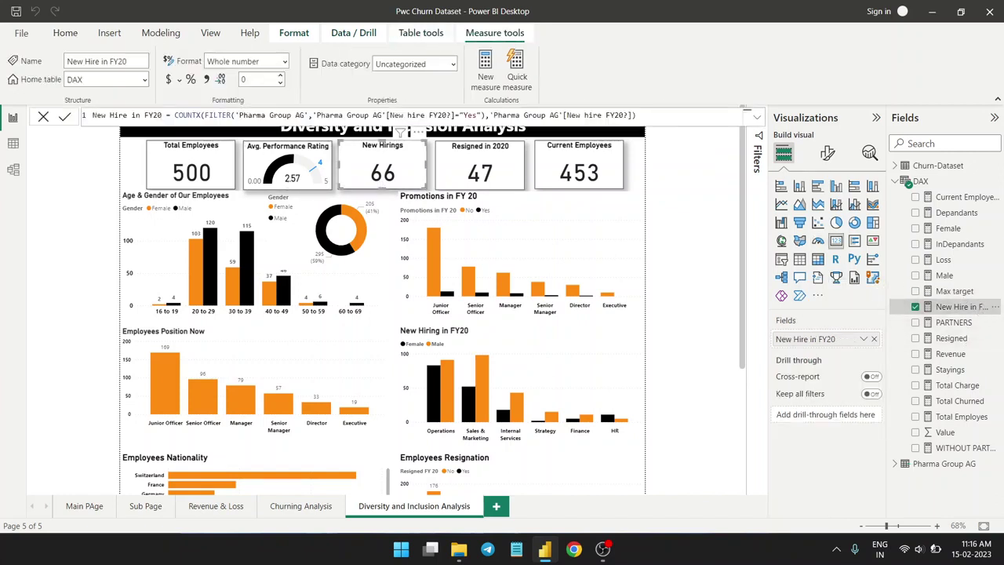
{"action": "left_click_drag", "start_coordinate": [636, 116], "coordinate": [92, 116]}
- Switch to the data table view and examine the Pharma Group AG table's fields, down to Last hire date and New hire FY20?
{"action": "left_click", "coordinate": [13, 143]}
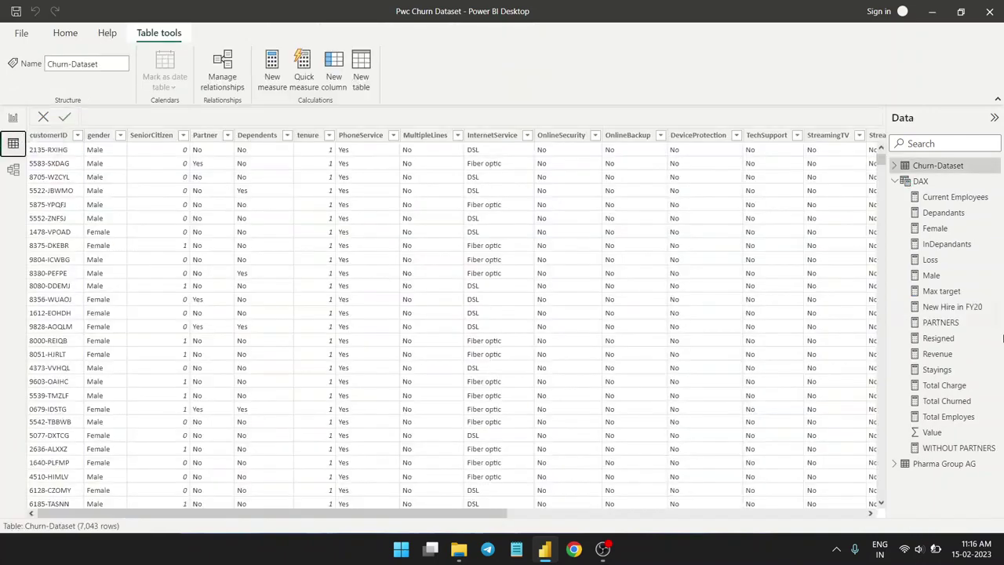
{"action": "left_click", "coordinate": [894, 165]}
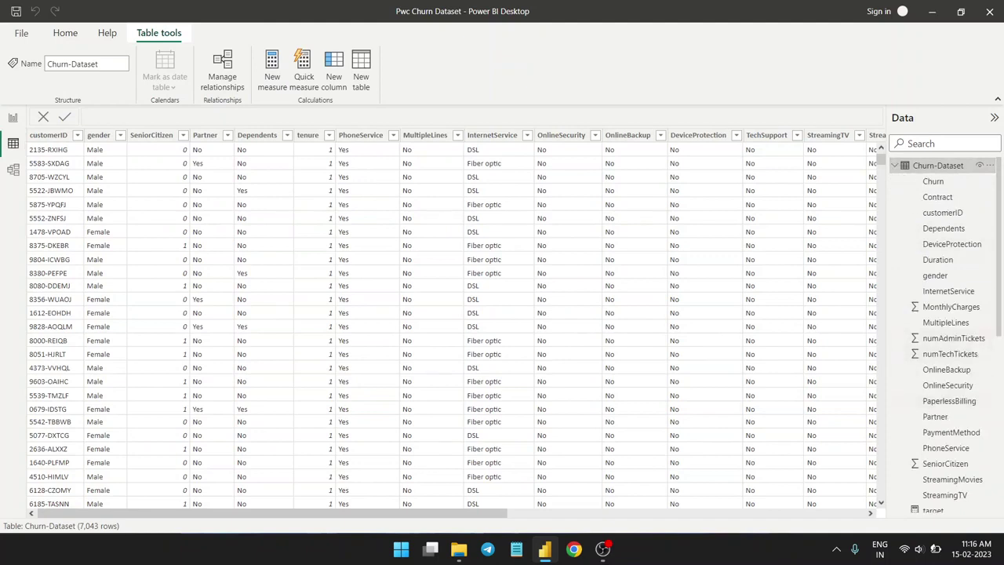
{"action": "left_click", "coordinate": [894, 165]}
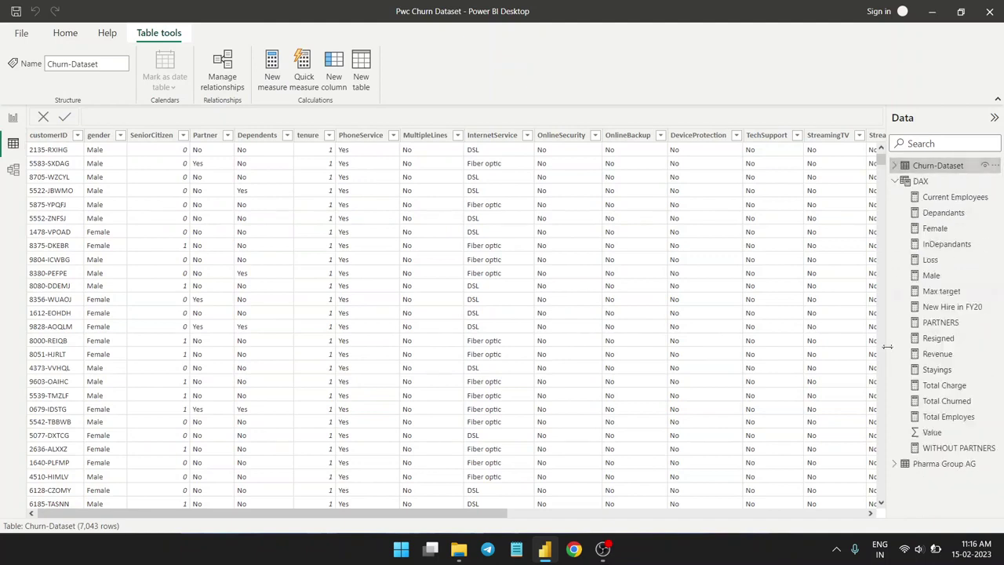
{"action": "left_click", "coordinate": [895, 467]}
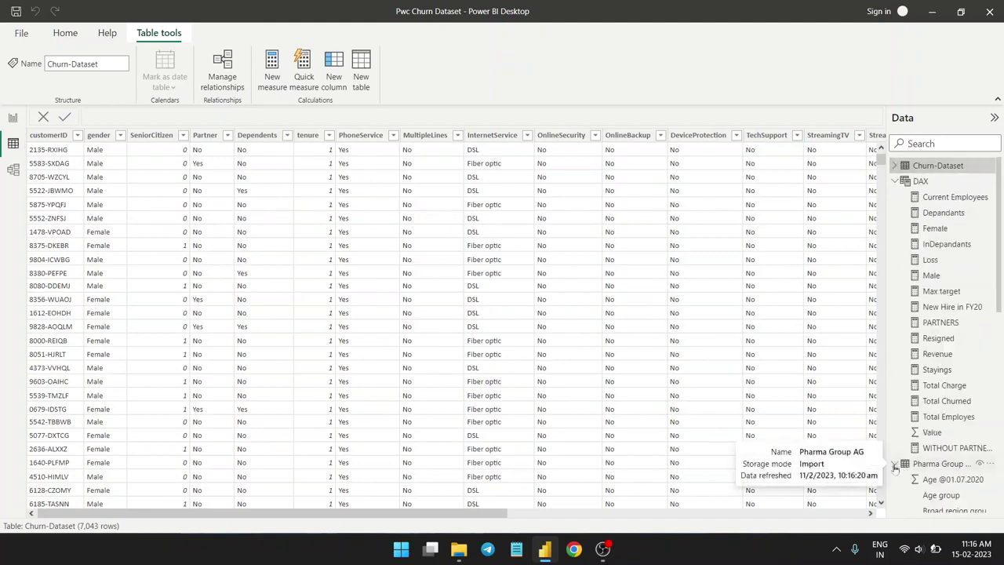
{"action": "left_click", "coordinate": [896, 182]}
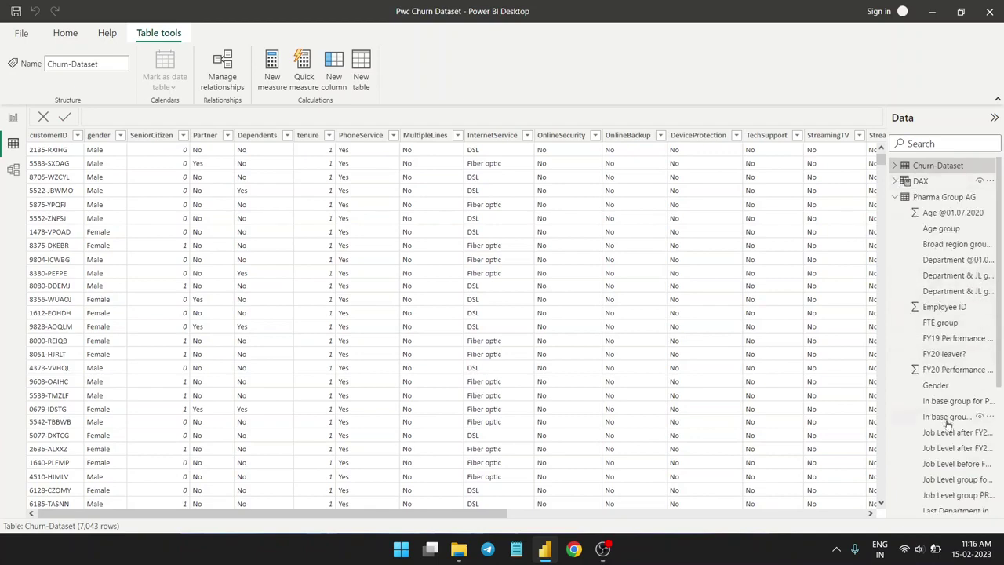
{"action": "scroll", "coordinate": [948, 422], "scroll_direction": "down", "scroll_amount": 3}
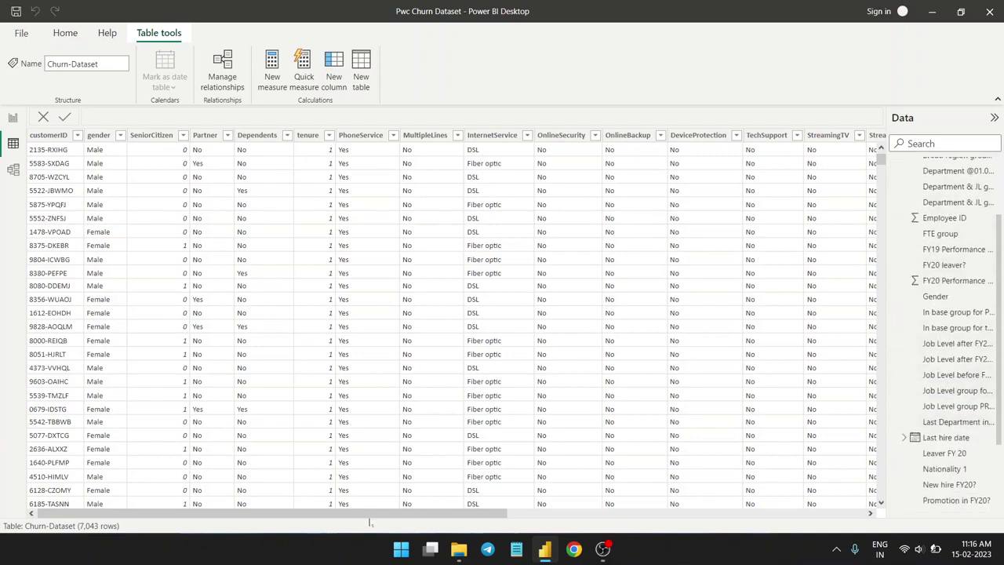
{"action": "mouse_move", "coordinate": [369, 513]}
{"action": "left_mouse_down"}
{"action": "mouse_move", "coordinate": [777, 514]}
{"action": "mouse_move", "coordinate": [351, 516]}
{"action": "left_mouse_up"}
{"action": "left_click", "coordinate": [945, 438]}
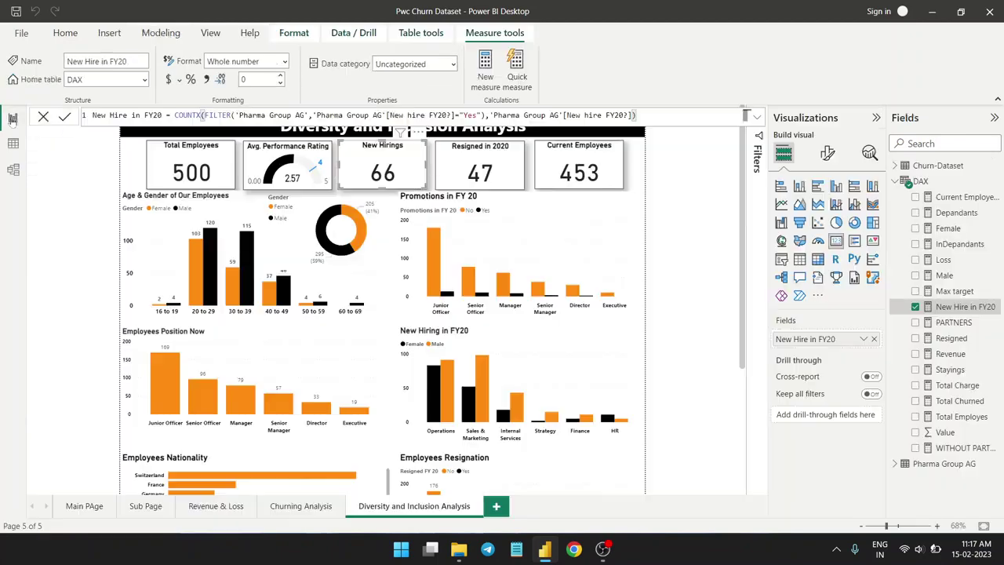
- Return to the report and display the formulas behind the New Hirings and Resigned in 2020 cards
{"action": "left_click", "coordinate": [13, 117]}
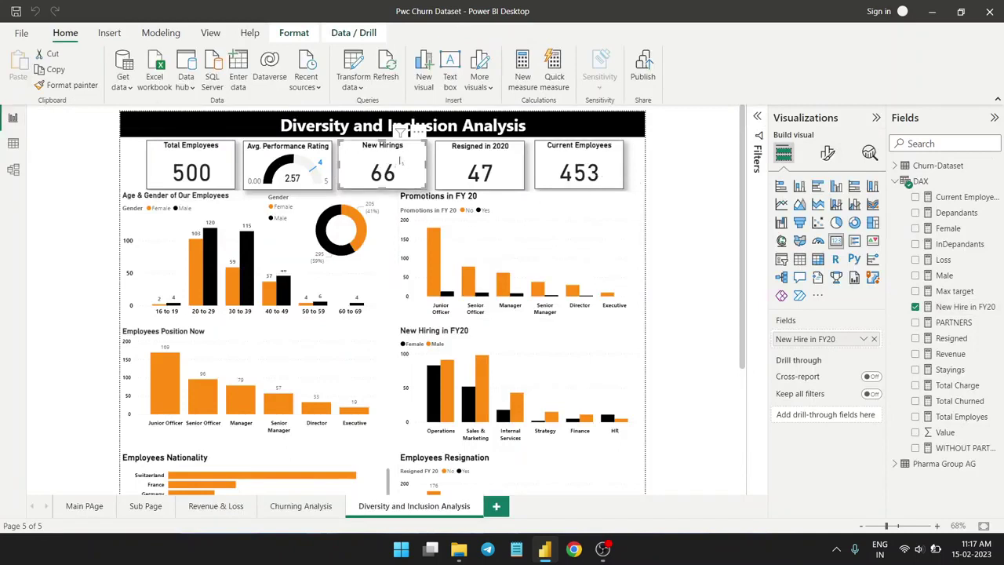
{"action": "left_click", "coordinate": [964, 306]}
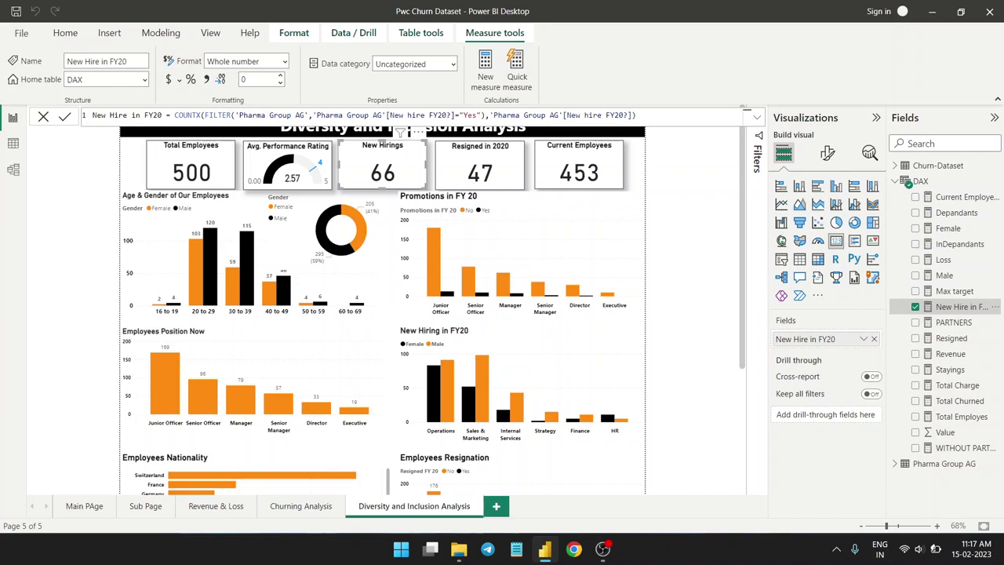
{"action": "left_click", "coordinate": [502, 160]}
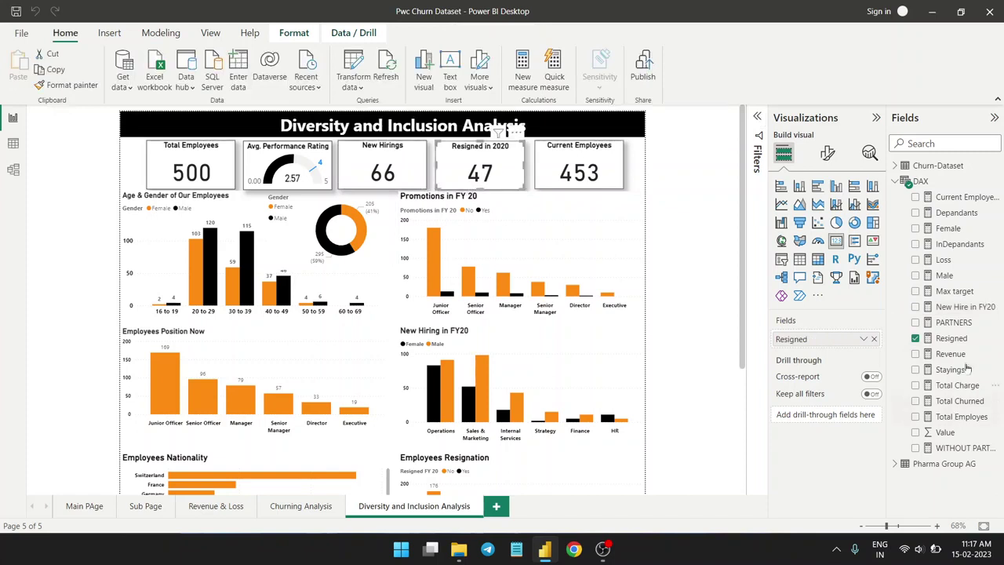
{"action": "left_click", "coordinate": [959, 340]}
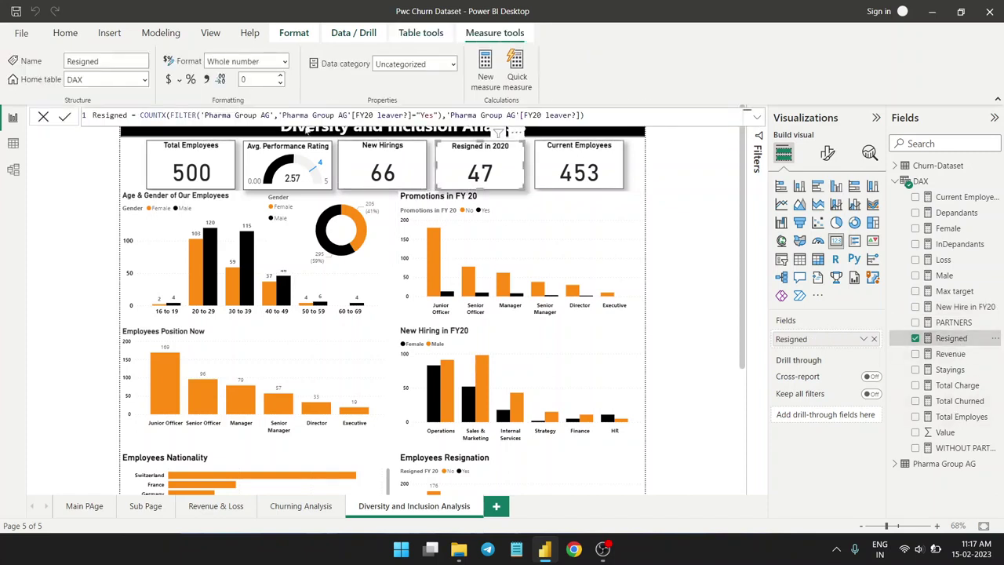
- Highlight the Resigned measure's formula, and display and highlight the formula behind the Current Employees card
{"action": "left_click_drag", "start_coordinate": [584, 116], "coordinate": [92, 115]}
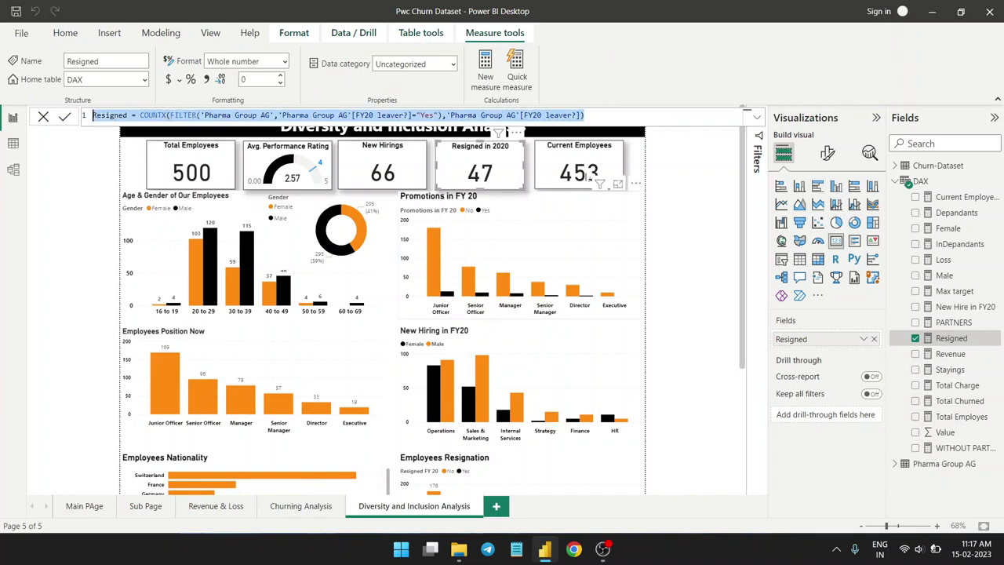
{"action": "left_click", "coordinate": [569, 165]}
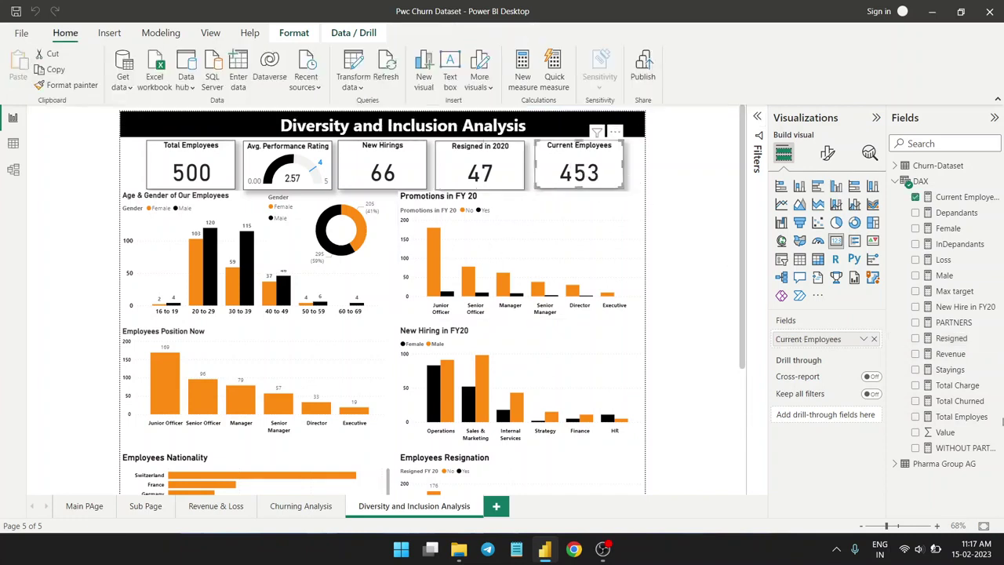
{"action": "left_click", "coordinate": [951, 200]}
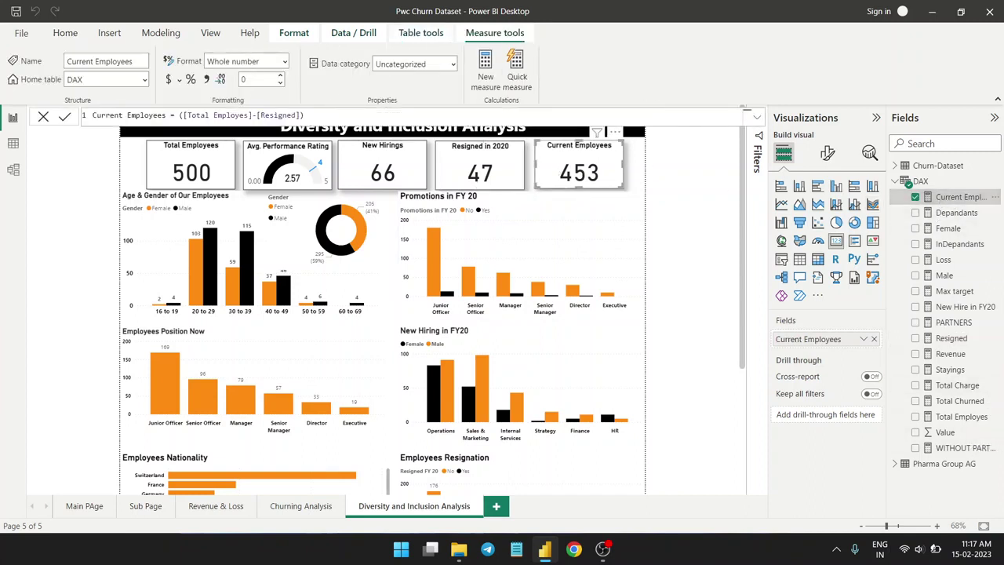
{"action": "left_click_drag", "start_coordinate": [304, 115], "coordinate": [92, 115]}
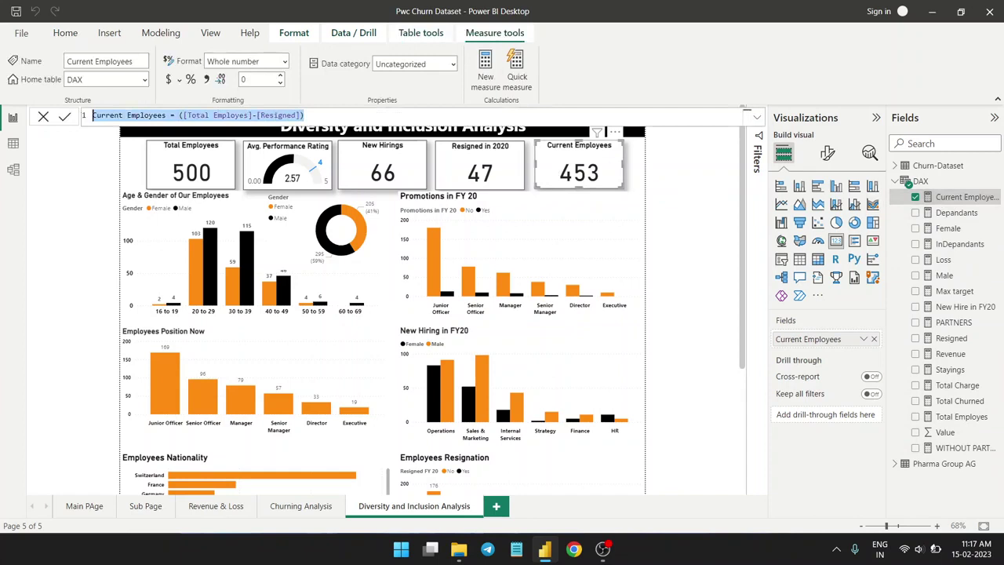
{"action": "left_click", "coordinate": [695, 183]}
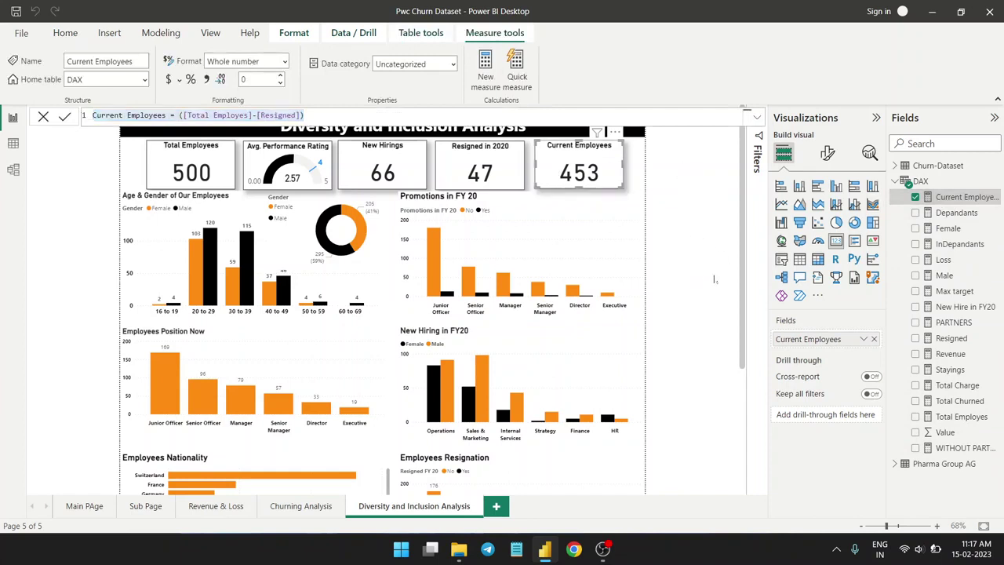
- Open the Main PAge report page and examine the Churning by Duration line chart and the churn chart broken down by payment method
{"action": "scroll", "coordinate": [714, 282], "scroll_direction": "down", "scroll_amount": 2}
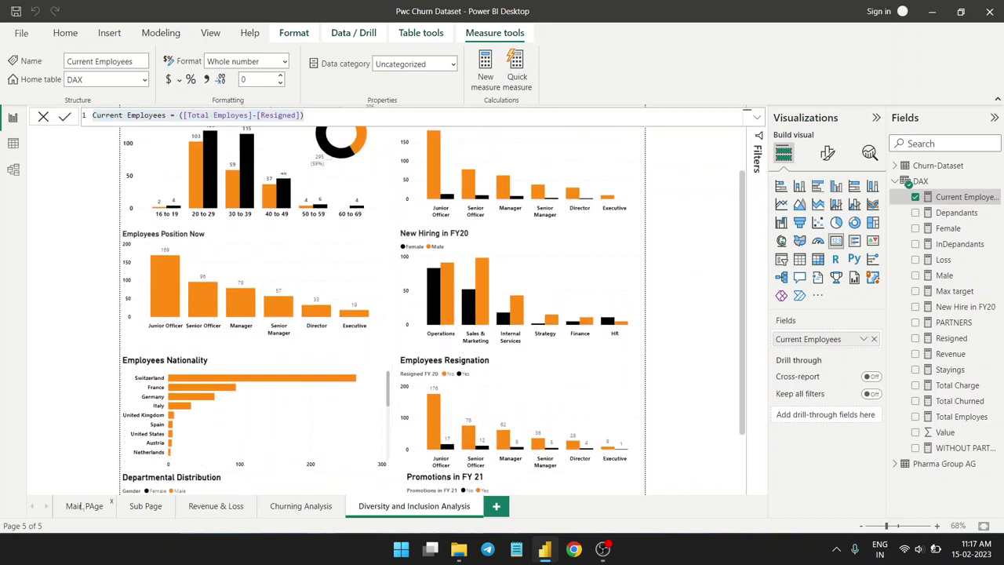
{"action": "left_click", "coordinate": [79, 506]}
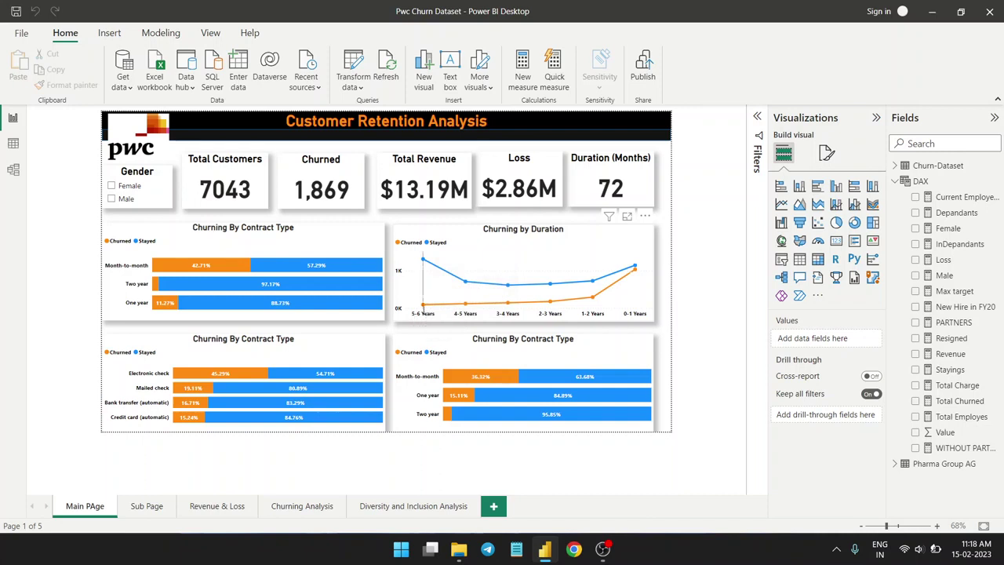
{"action": "mouse_move", "coordinate": [424, 308]}
{"action": "mouse_move", "coordinate": [636, 275]}
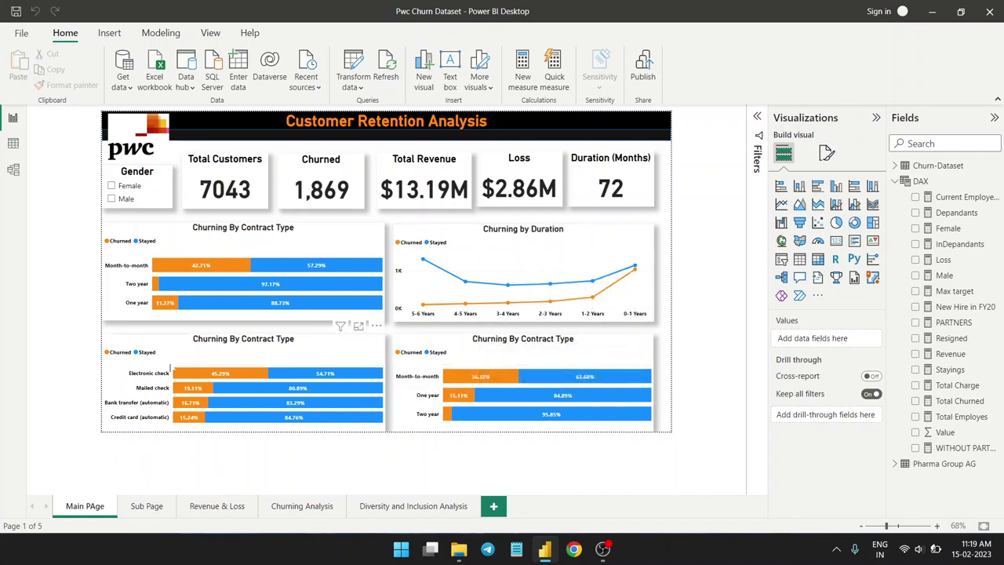
{"action": "left_click", "coordinate": [193, 355]}
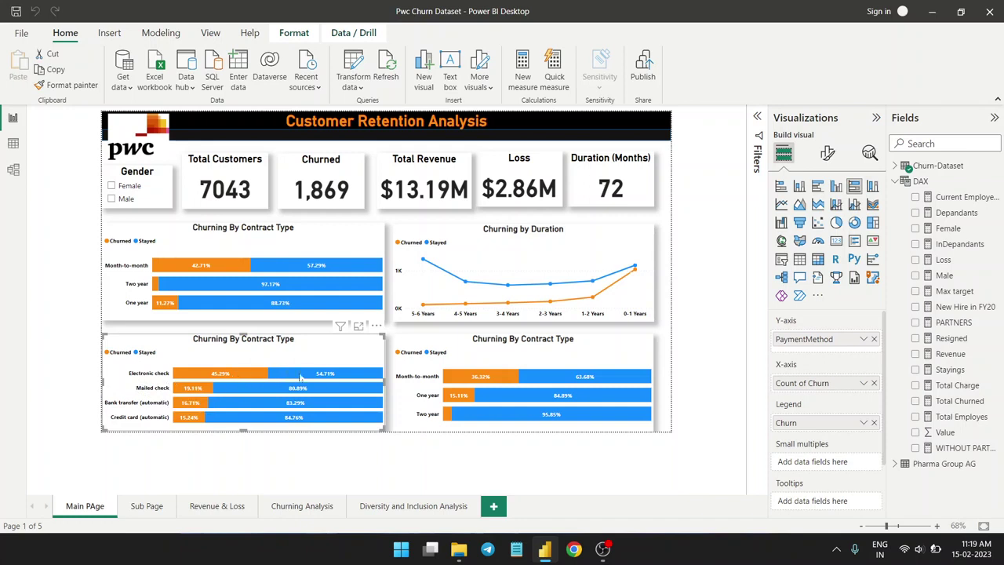
{"action": "mouse_move", "coordinate": [296, 377]}
- Open the Sub Page and examine the Total Churned by PaymentMethod, Customers By Gender and Total Churned by StreamingTV charts
{"action": "left_click", "coordinate": [146, 506]}
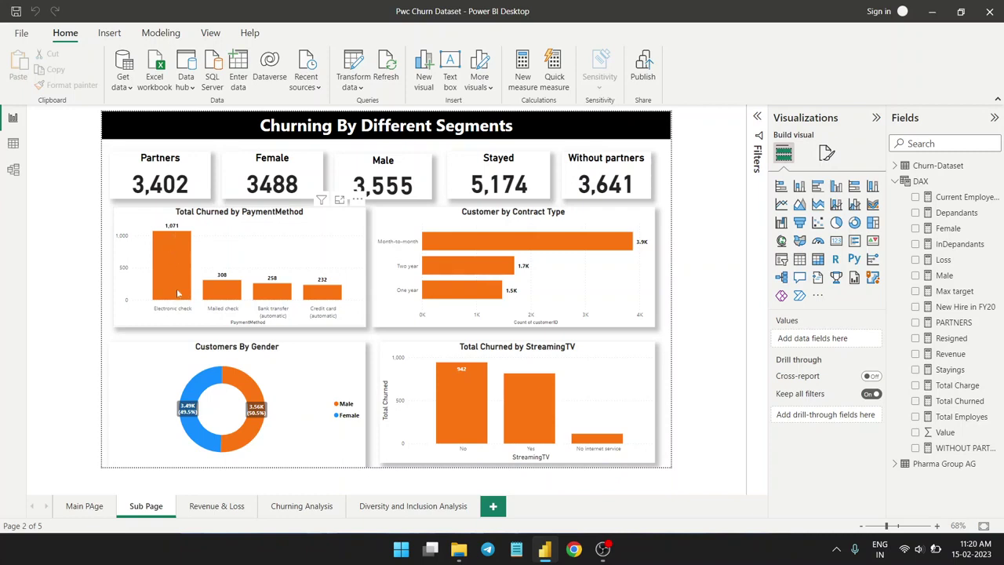
{"action": "mouse_move", "coordinate": [166, 268]}
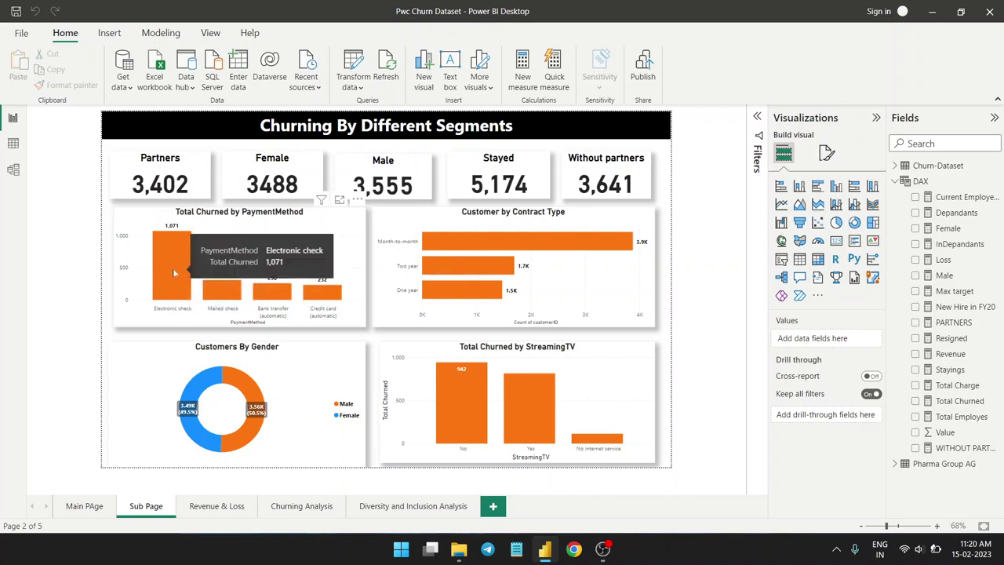
{"action": "left_click", "coordinate": [309, 452]}
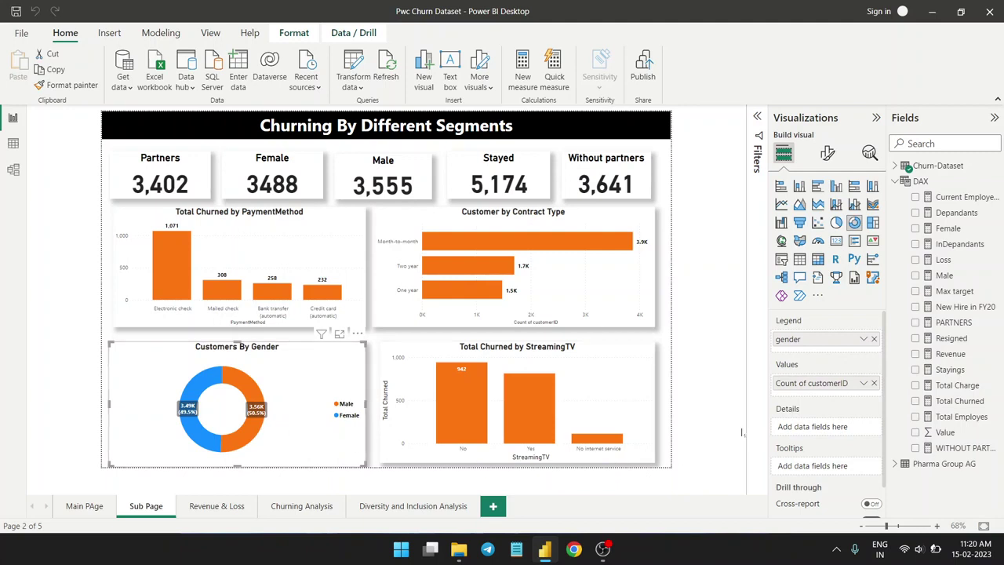
{"action": "left_click", "coordinate": [739, 398]}
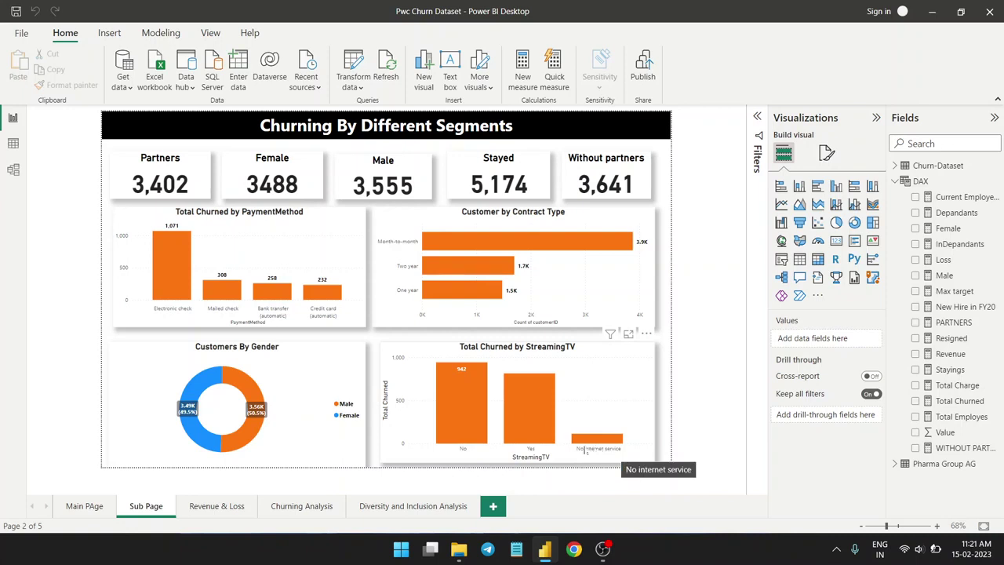
{"action": "mouse_move", "coordinate": [589, 453]}
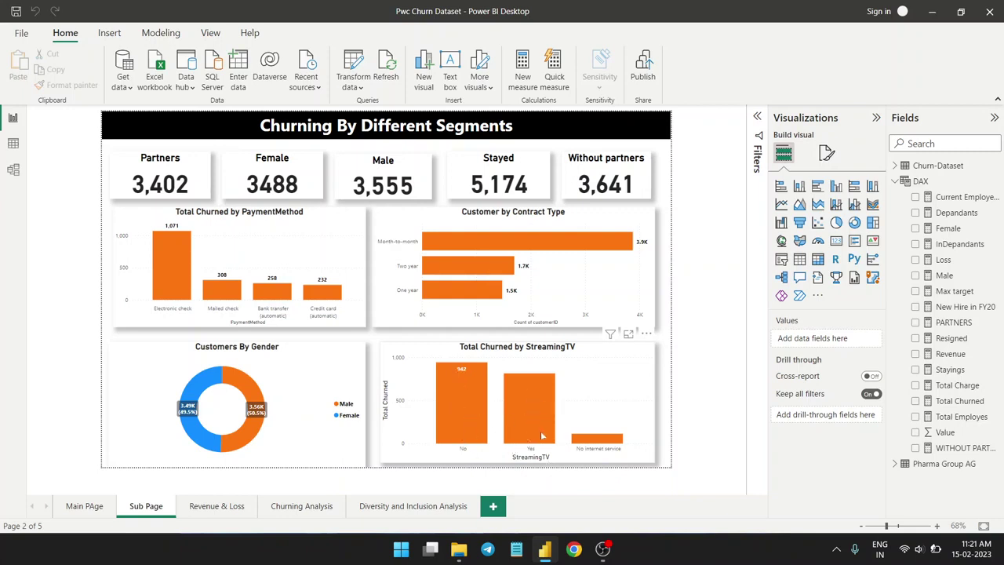
{"action": "mouse_move", "coordinate": [531, 386]}
- Look over the Revenue & Loss, Main PAge and Churning Analysis pages, ending on the Revenue & Loss page
{"action": "left_click", "coordinate": [217, 506]}
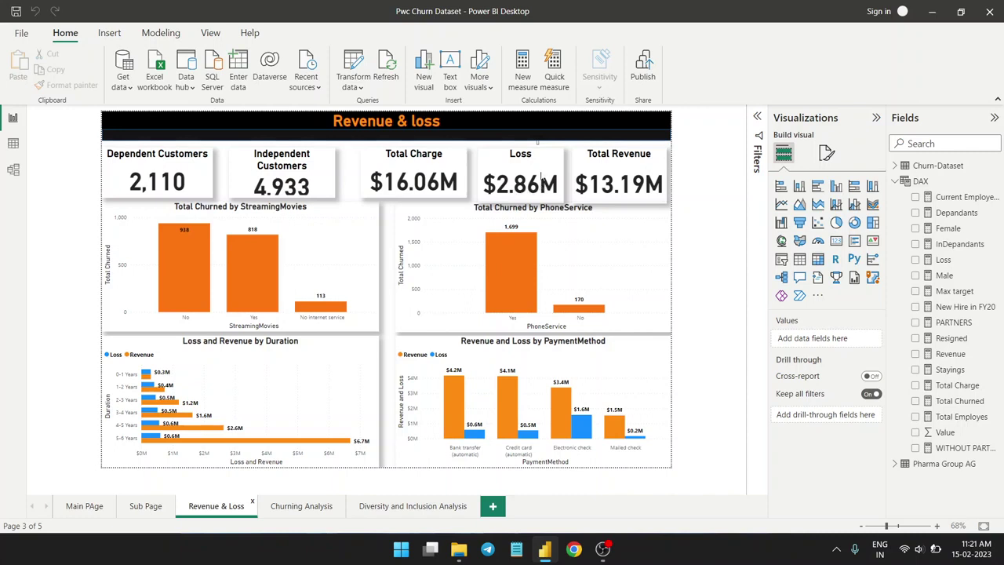
{"action": "left_click", "coordinate": [76, 510]}
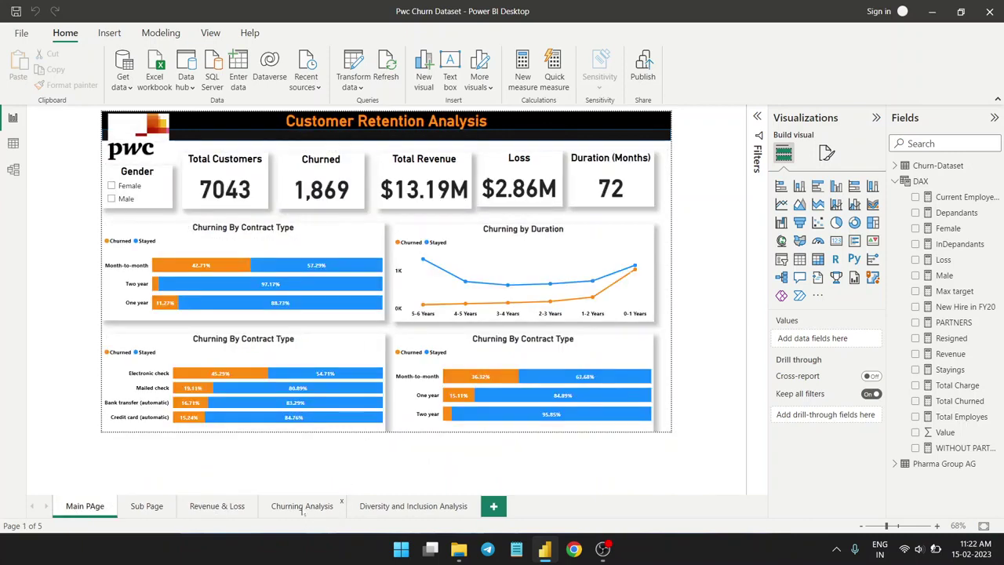
{"action": "left_click", "coordinate": [302, 506]}
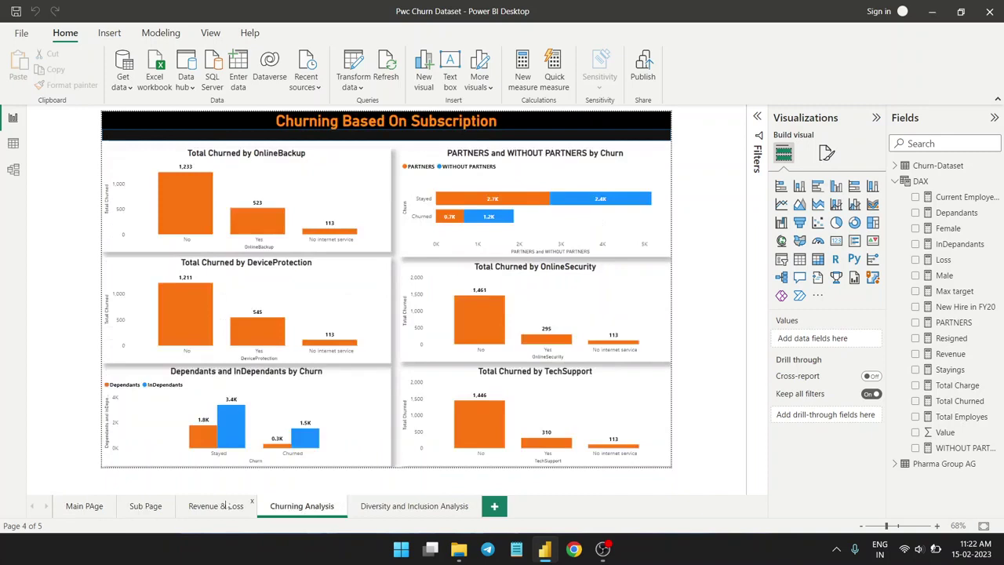
{"action": "left_click", "coordinate": [223, 506]}
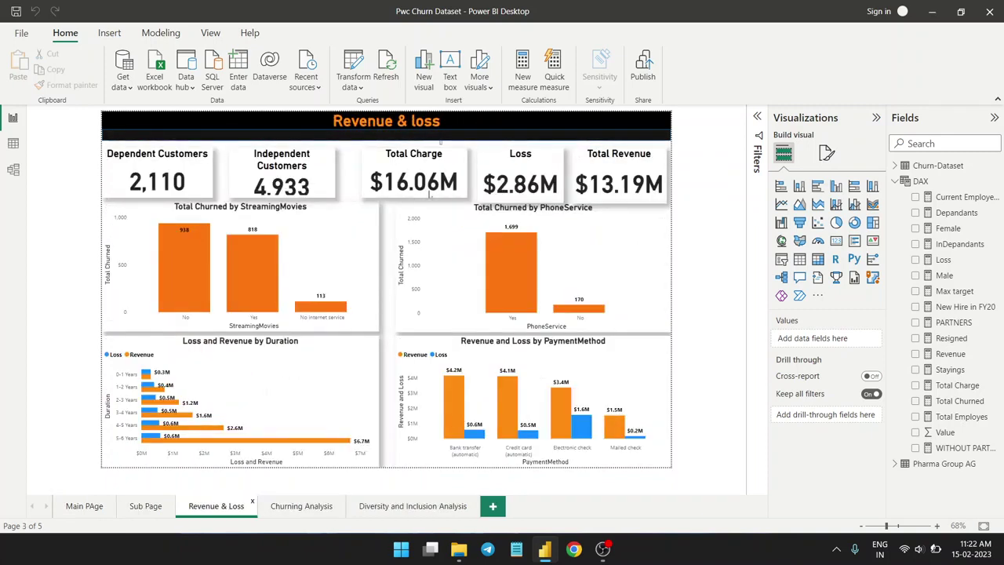
- Display the Total Charge measure's formula and inspect the fields of the Dependent Customers and Independent Customers cards
{"action": "left_click", "coordinate": [430, 195]}
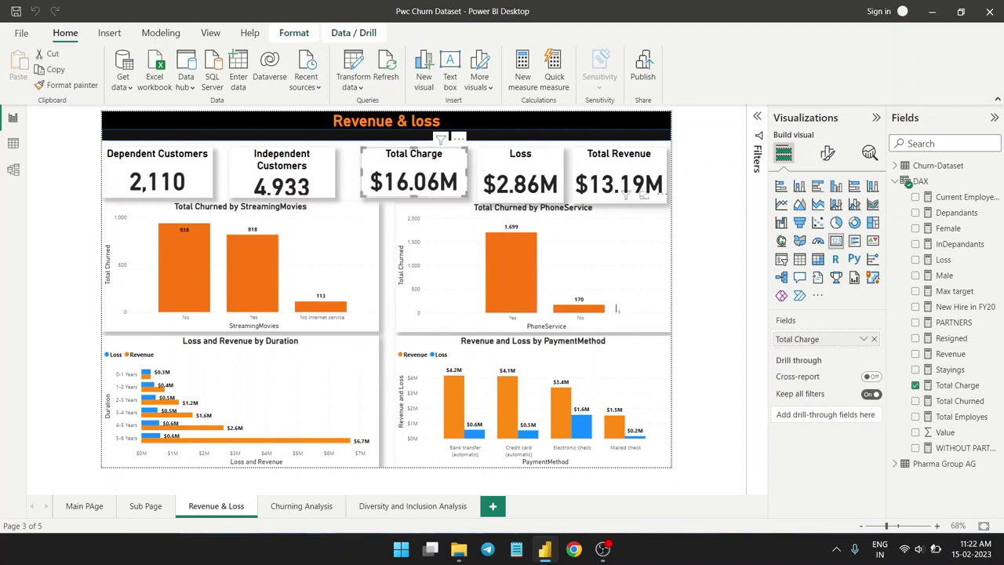
{"action": "left_click", "coordinate": [956, 385]}
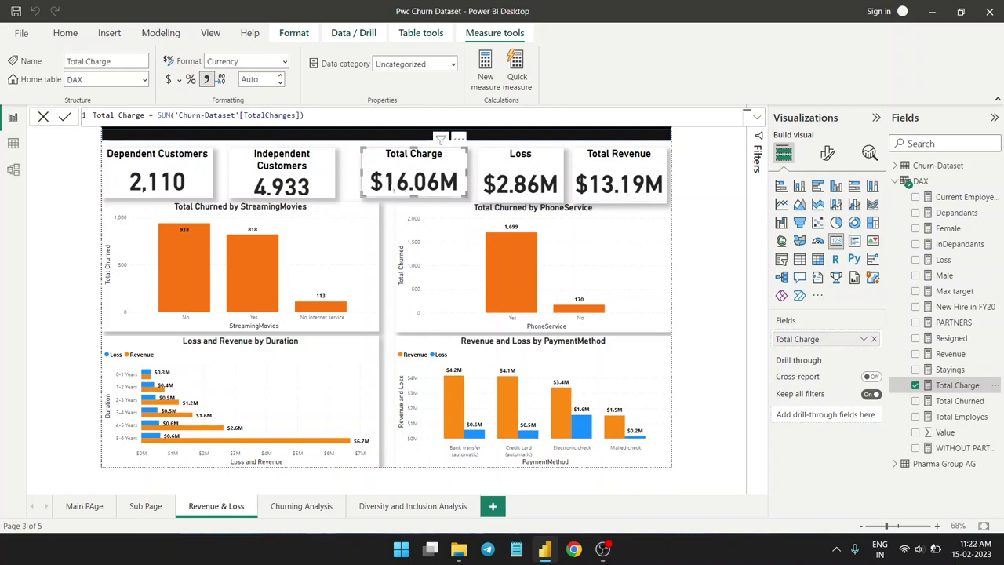
{"action": "left_click", "coordinate": [188, 180]}
{"action": "left_click", "coordinate": [303, 183]}
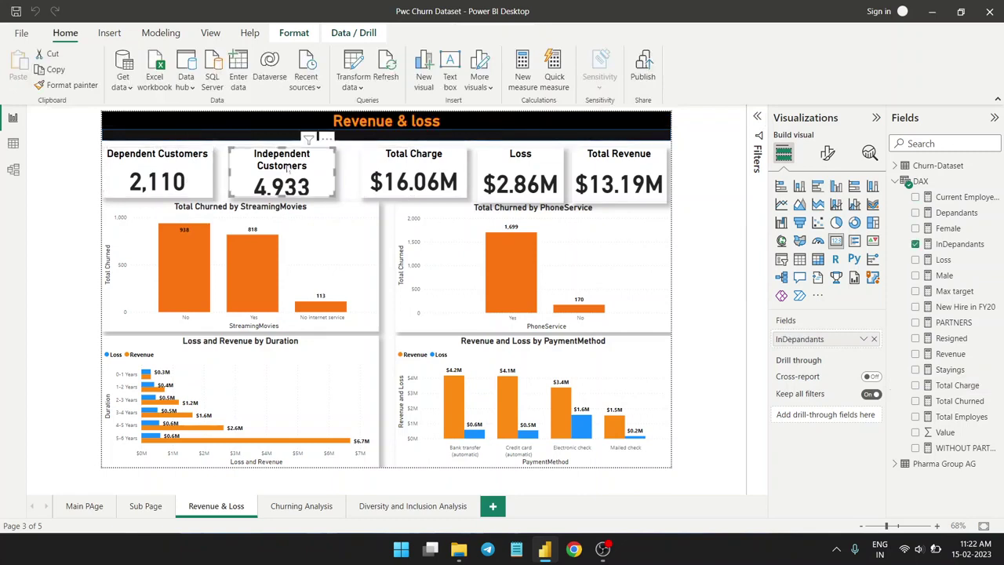
{"action": "left_click", "coordinate": [700, 235]}
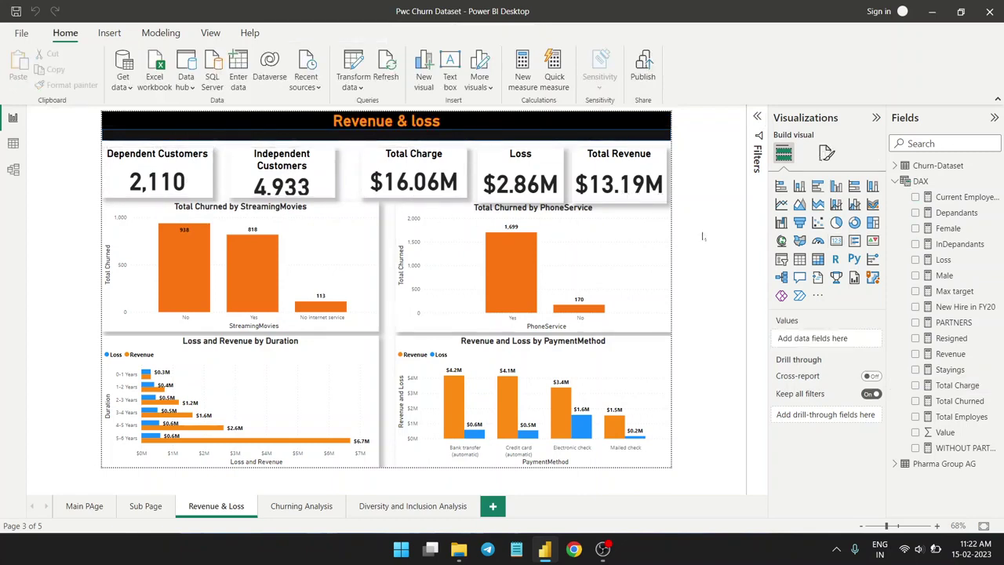
{"action": "left_click", "coordinate": [592, 395]}
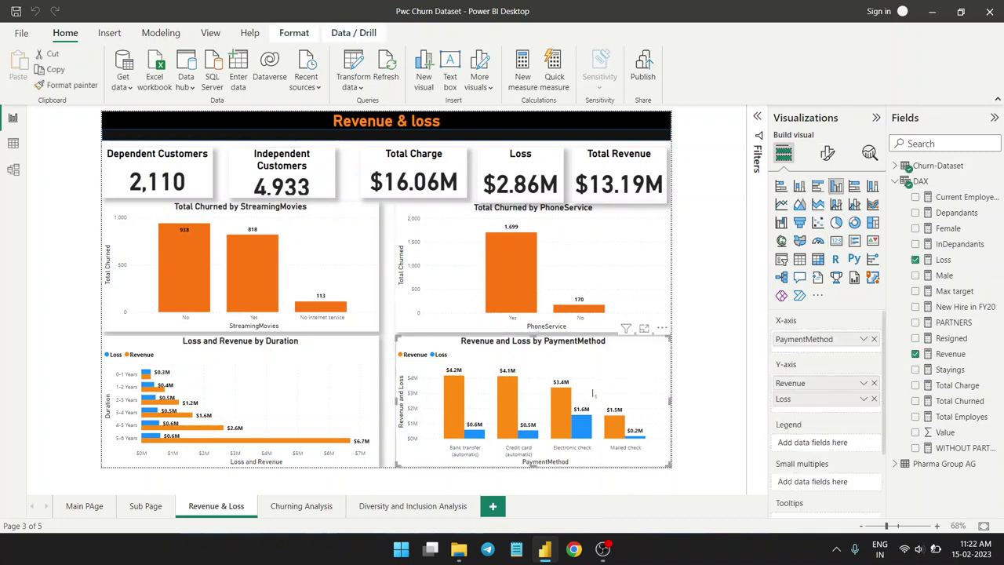
{"action": "right_click", "coordinate": [603, 375]}
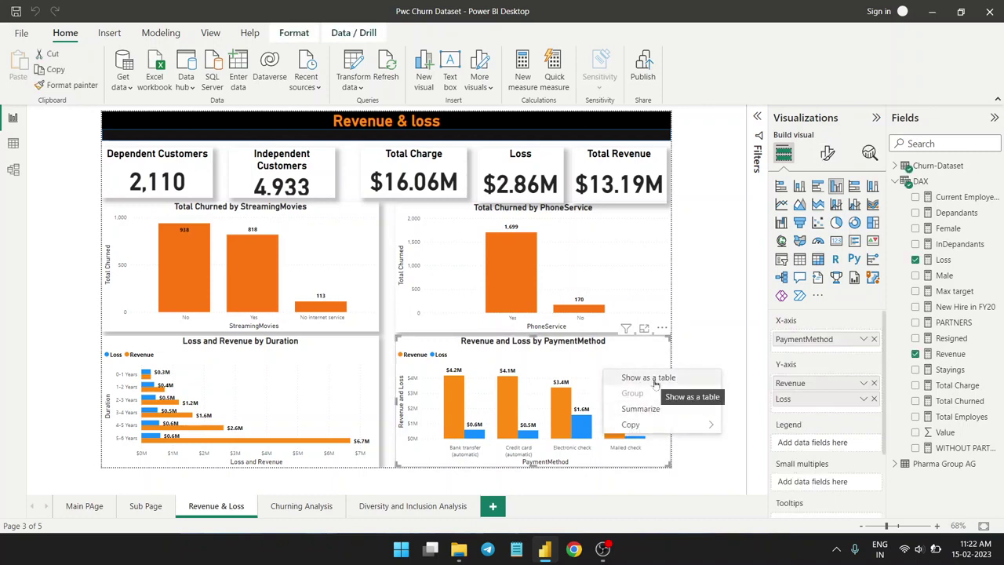
{"action": "left_click", "coordinate": [698, 309]}
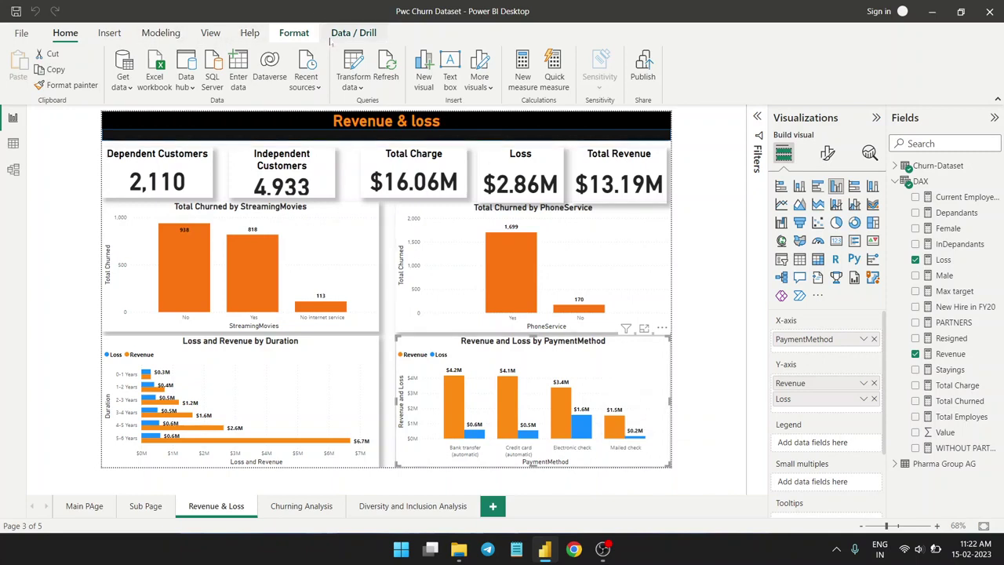
{"action": "left_click", "coordinate": [211, 33]}
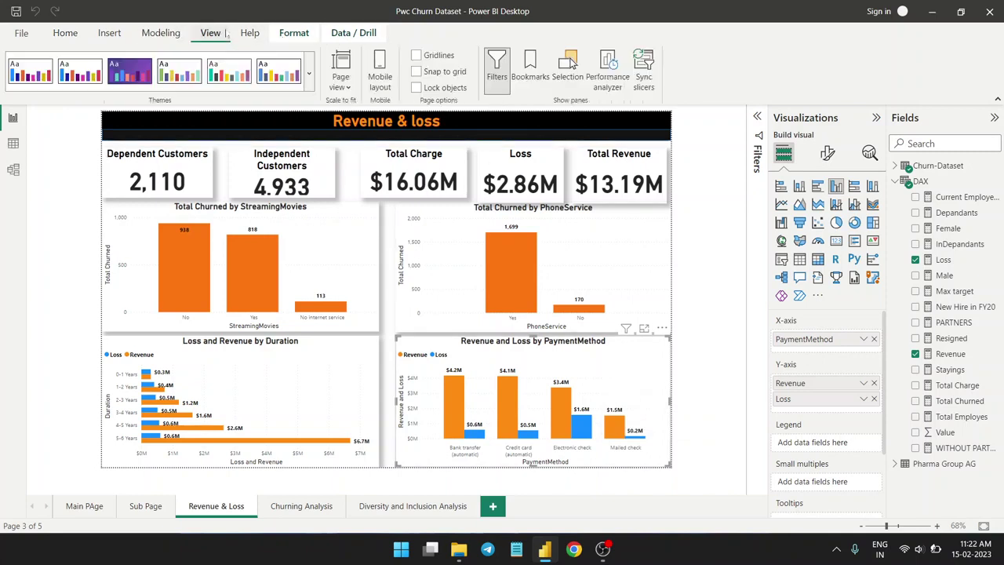
{"action": "left_click", "coordinate": [702, 269]}
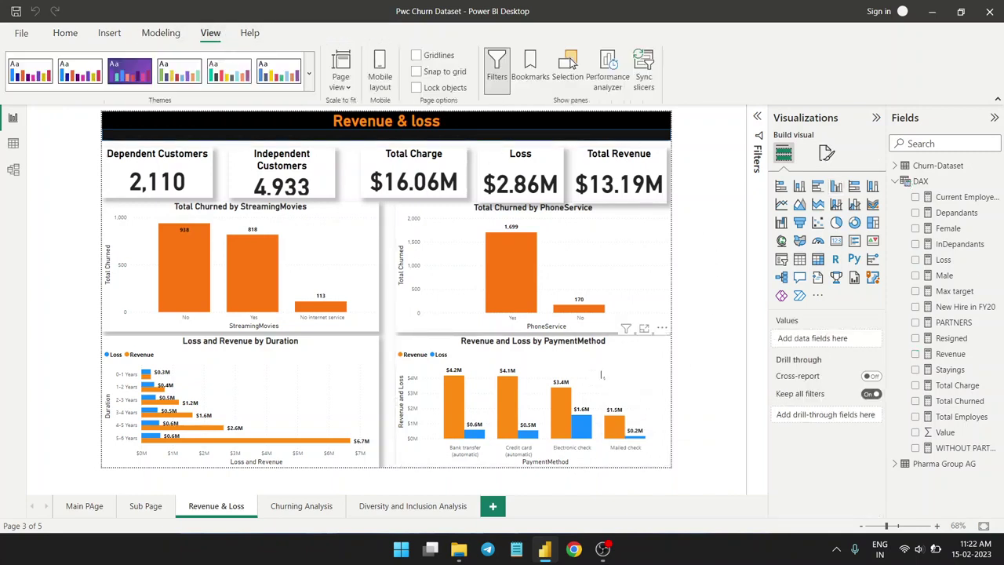
- Examine the Revenue and Loss by PaymentMethod chart with the page enlarged to 81%
{"action": "left_click", "coordinate": [516, 426]}
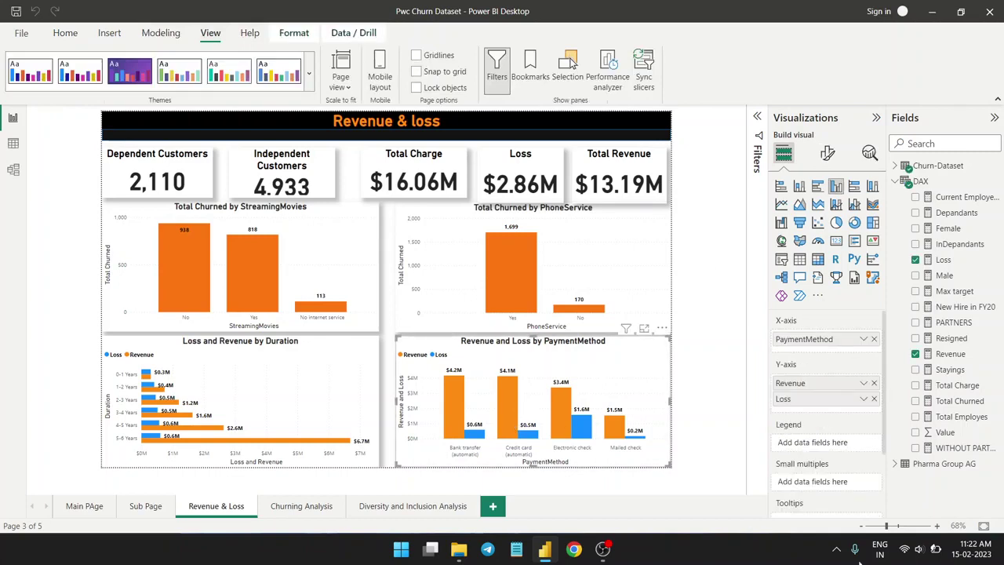
{"action": "left_click", "coordinate": [899, 526]}
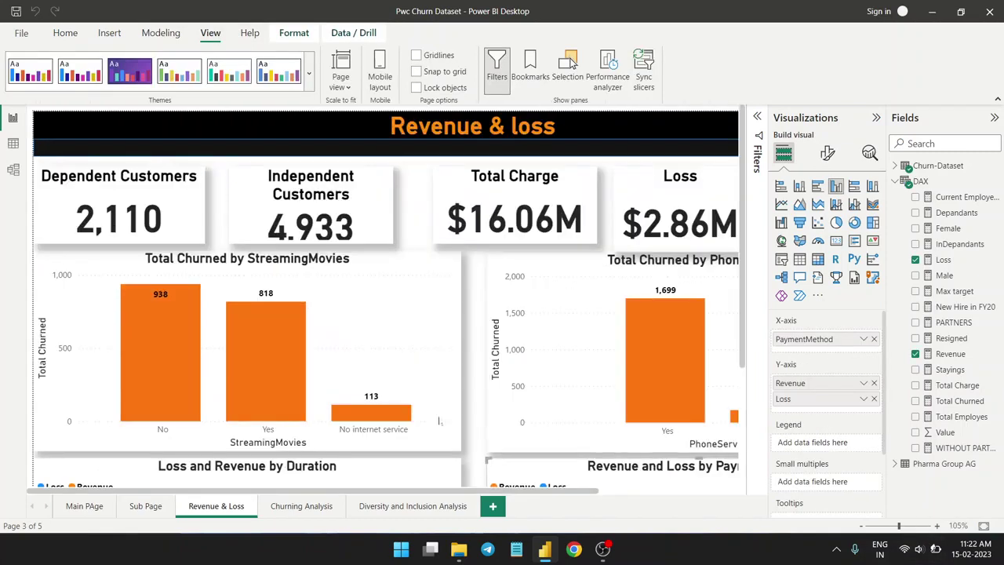
{"action": "scroll", "coordinate": [439, 421], "scroll_direction": "down", "scroll_amount": 3}
{"action": "left_click_drag", "start_coordinate": [409, 492], "coordinate": [601, 500]}
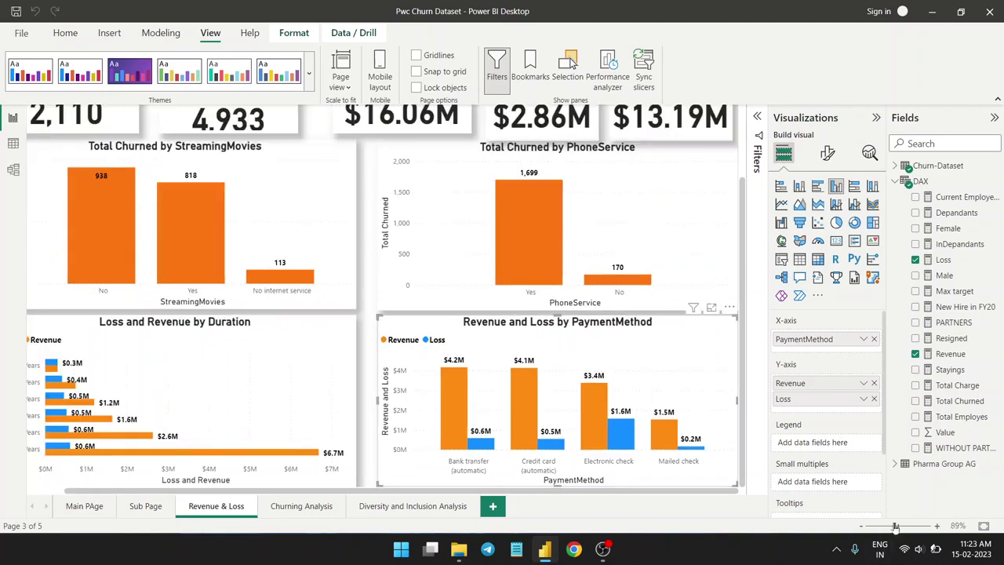
{"action": "left_click_drag", "start_coordinate": [899, 525], "coordinate": [891, 525]}
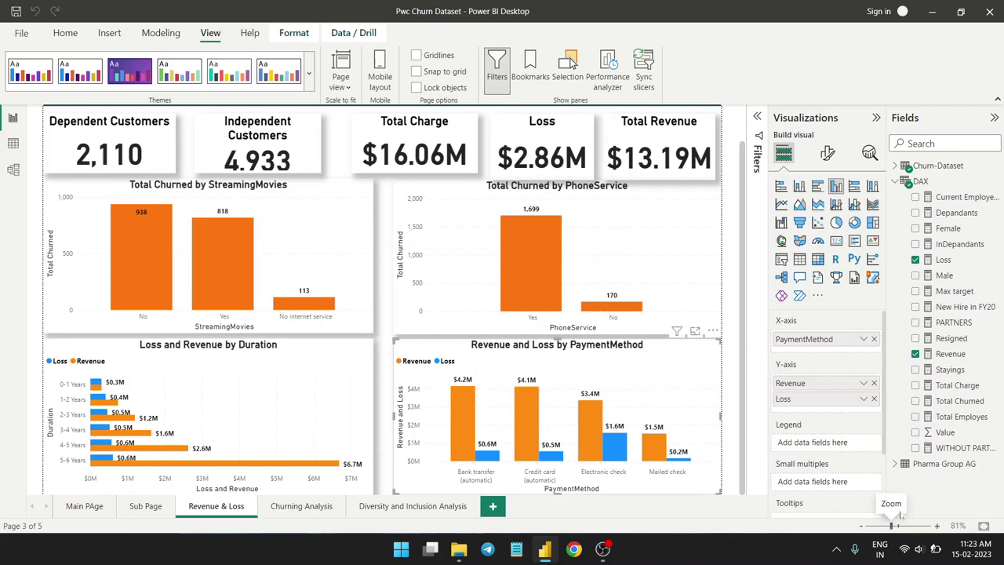
{"action": "mouse_move", "coordinate": [589, 436]}
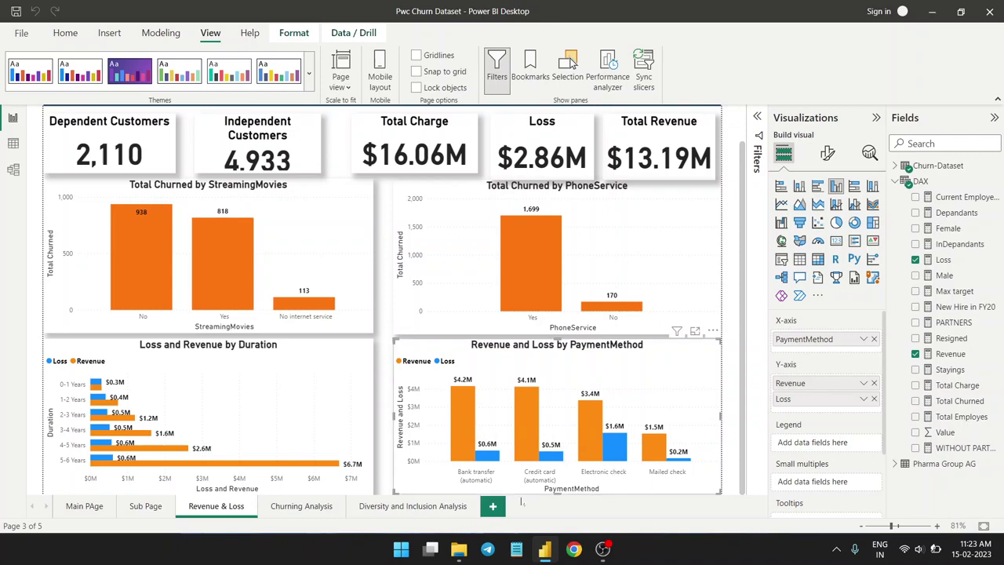
- Open the Churning Analysis page and inspect the fields of the PARTNERS and WITHOUT PARTNERS by Churn chart
{"action": "left_click", "coordinate": [301, 506]}
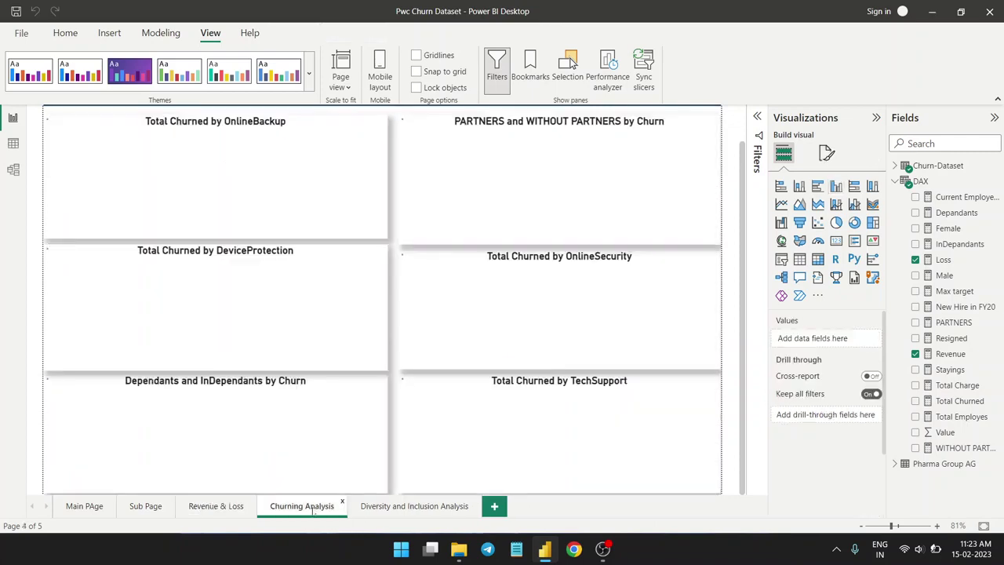
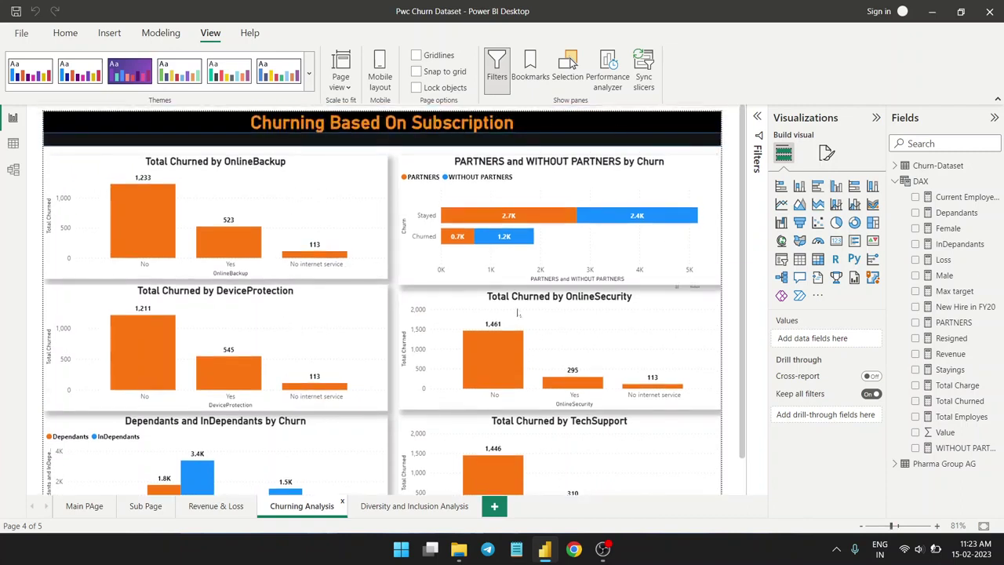
{"action": "left_click", "coordinate": [424, 215]}
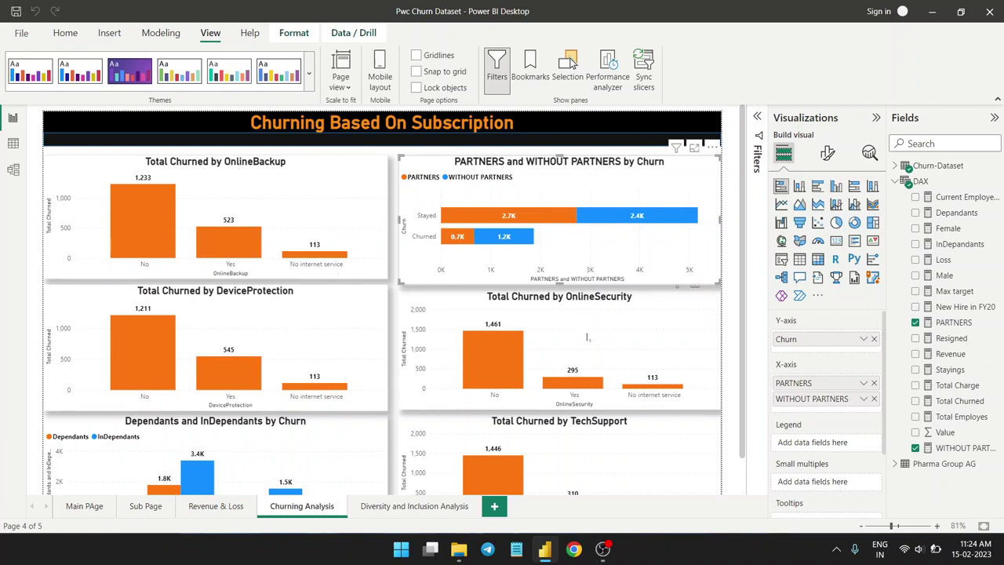
- Open the Diversity and Inclusion Analysis page and look over all its cards and charts
{"action": "scroll", "coordinate": [299, 328], "scroll_direction": "down", "scroll_amount": 1}
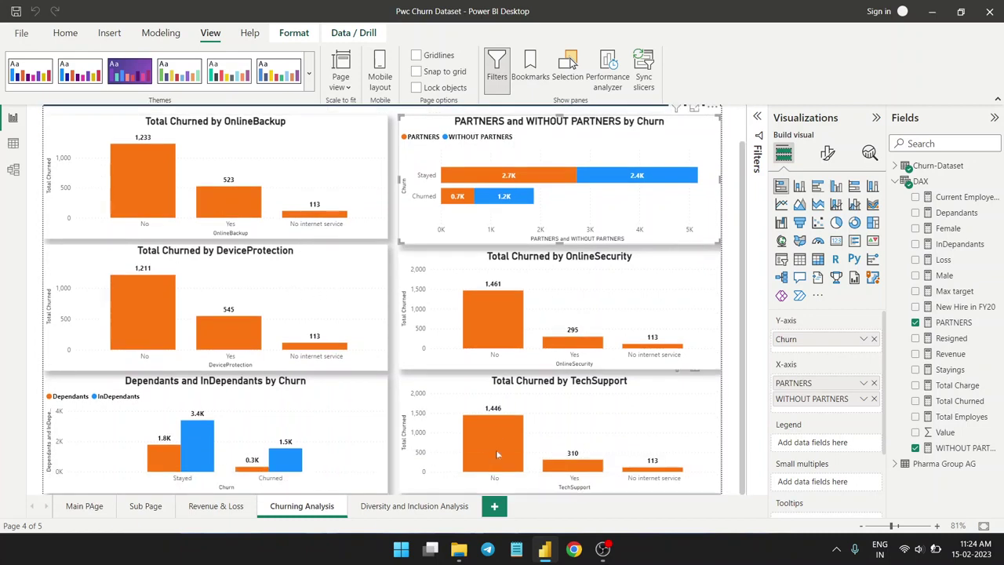
{"action": "left_click", "coordinate": [410, 506]}
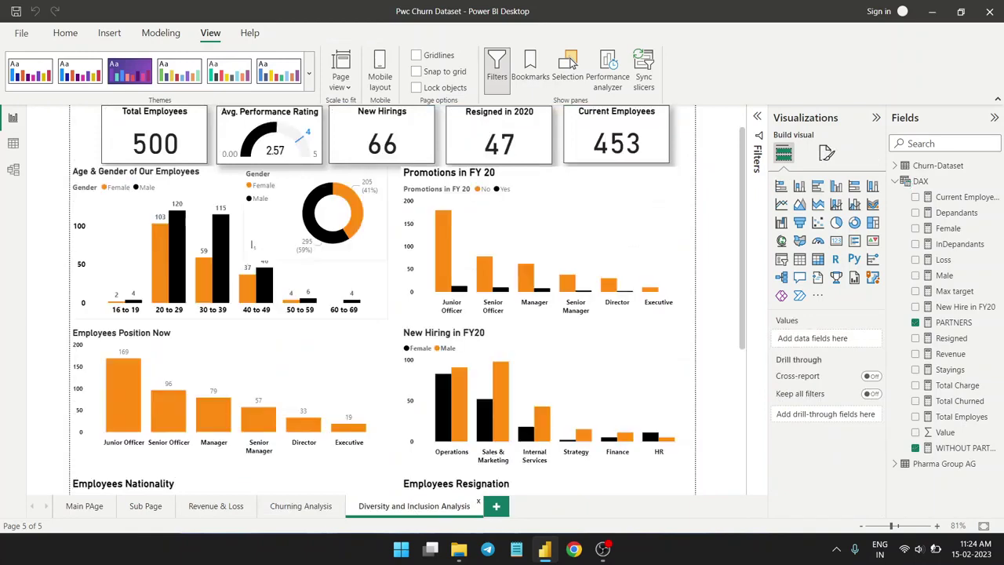
{"action": "scroll", "coordinate": [487, 235], "scroll_direction": "down", "scroll_amount": 5}
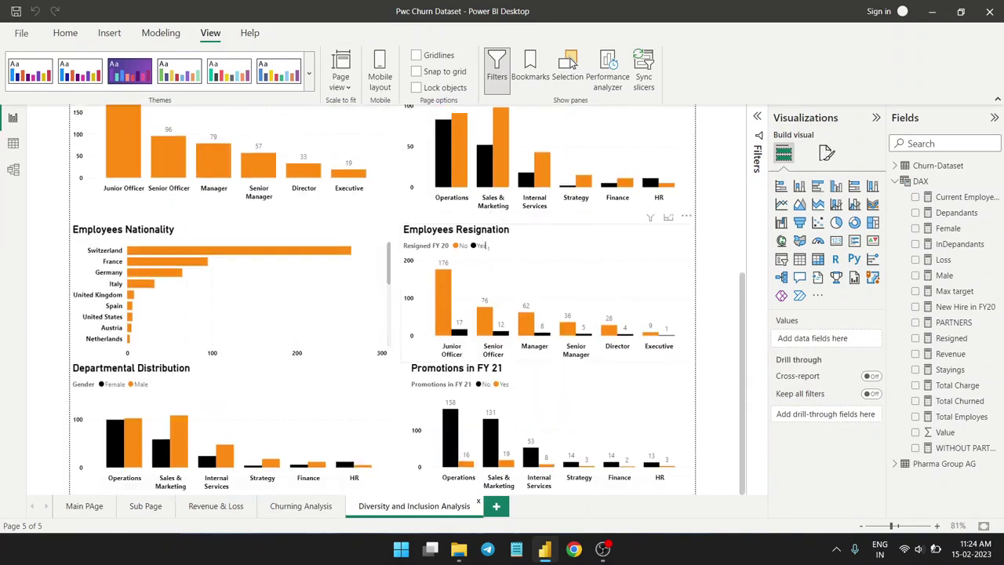
{"action": "scroll", "coordinate": [504, 271], "scroll_direction": "up", "scroll_amount": 5}
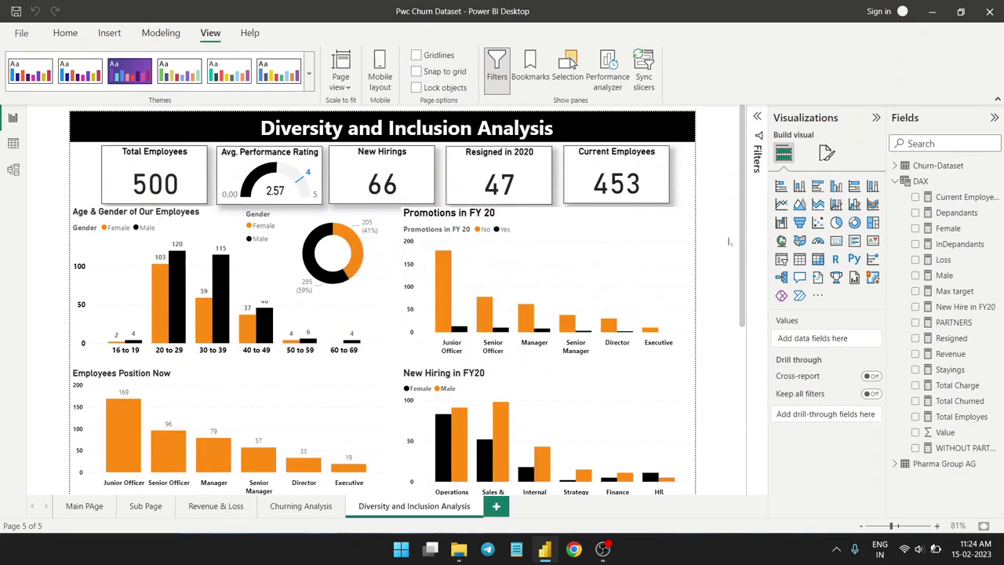
{"action": "left_click_drag", "start_coordinate": [743, 193], "coordinate": [752, 414]}
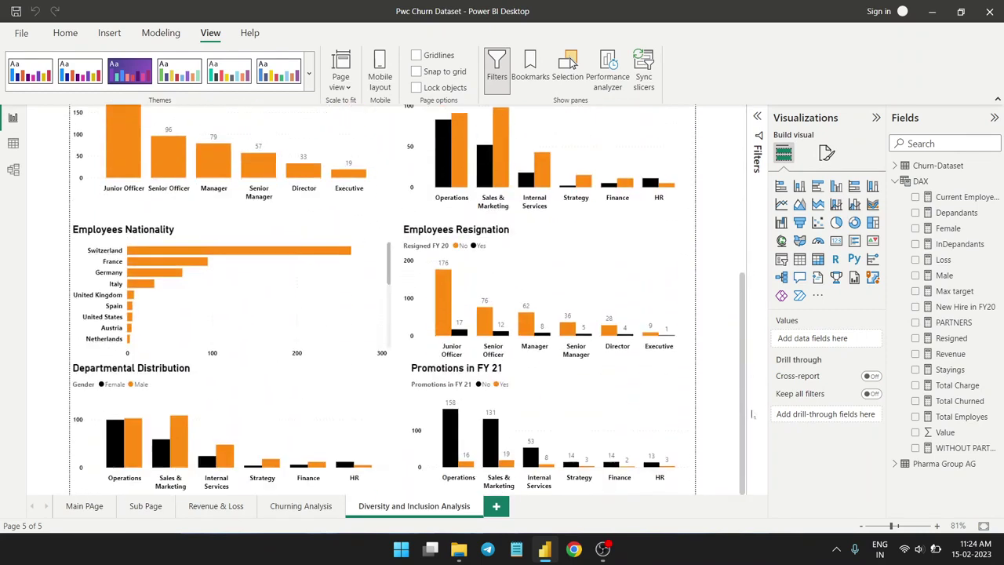
{"action": "scroll", "coordinate": [751, 414], "scroll_direction": "up", "scroll_amount": 5}
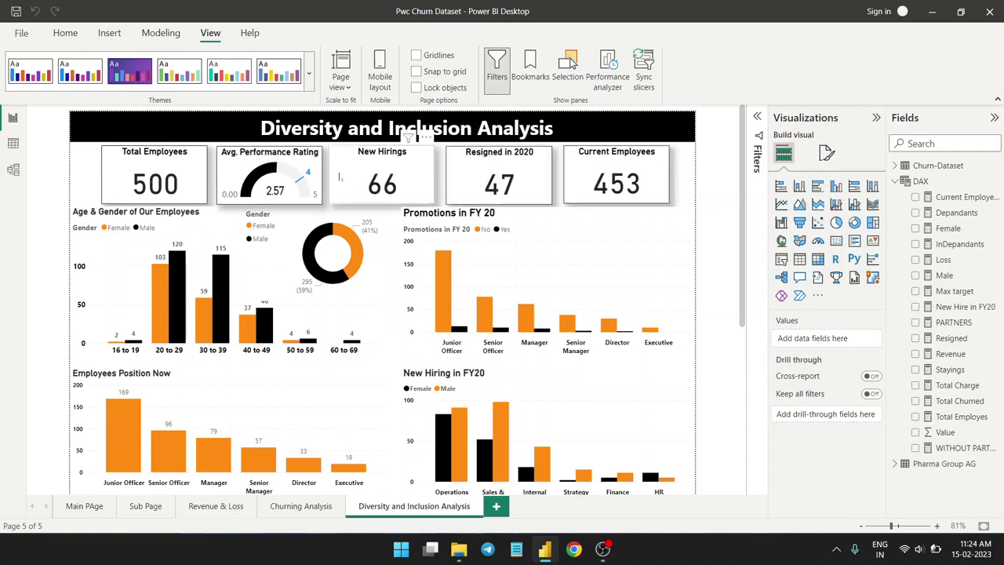
{"action": "scroll", "coordinate": [131, 277], "scroll_direction": "down", "scroll_amount": 3}
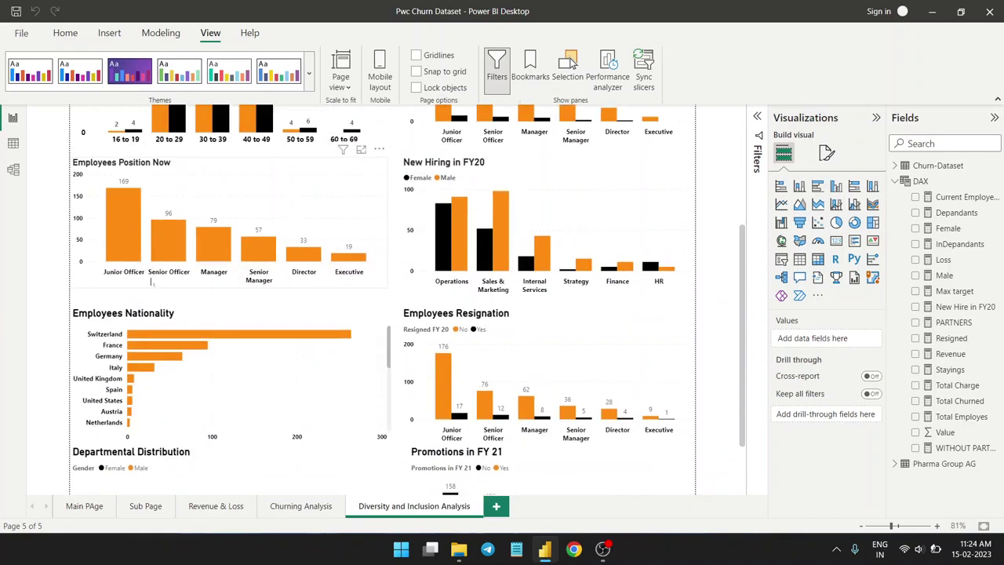
{"action": "scroll", "coordinate": [151, 282], "scroll_direction": "down", "scroll_amount": 4}
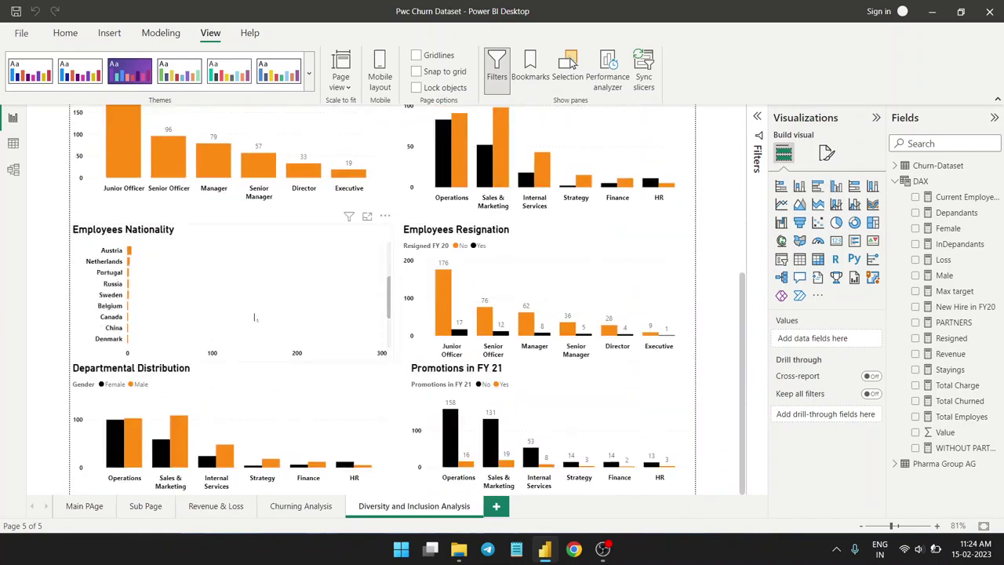
{"action": "scroll", "coordinate": [255, 317], "scroll_direction": "up", "scroll_amount": 3}
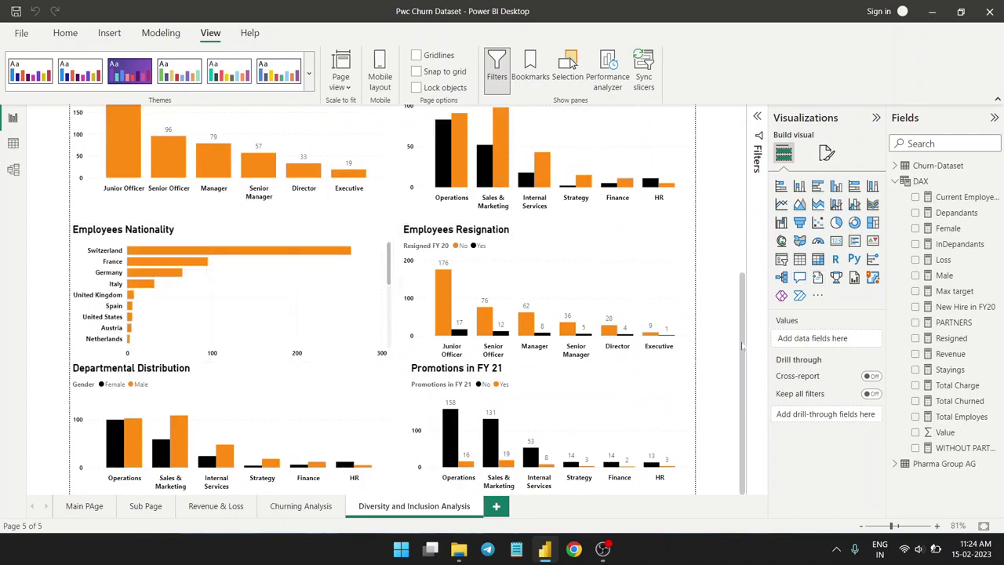
{"action": "left_click_drag", "start_coordinate": [741, 345], "coordinate": [742, 180]}
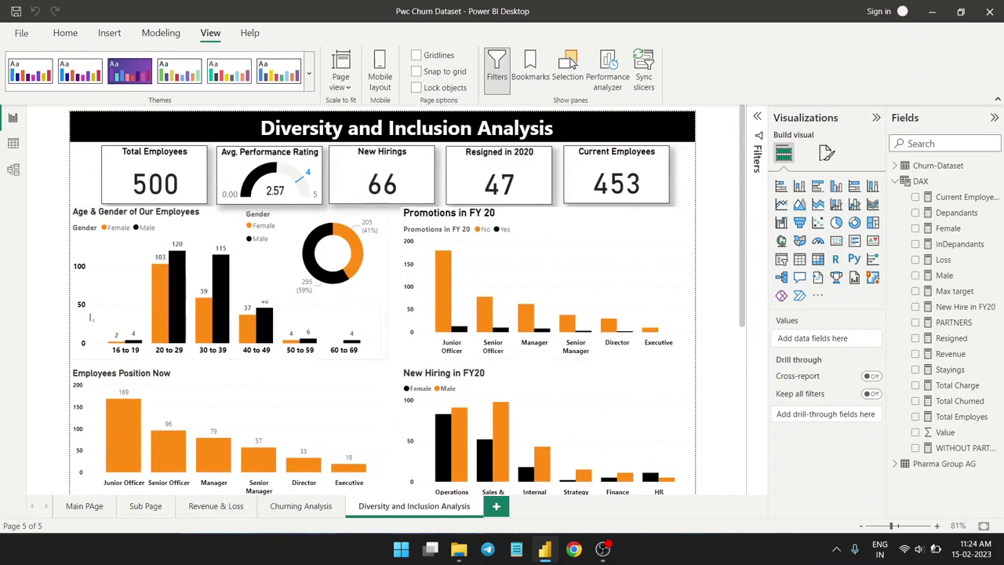
- Examine the Age & Gender of Our Employees chart and the Employees Position Now chart
{"action": "left_click", "coordinate": [135, 271]}
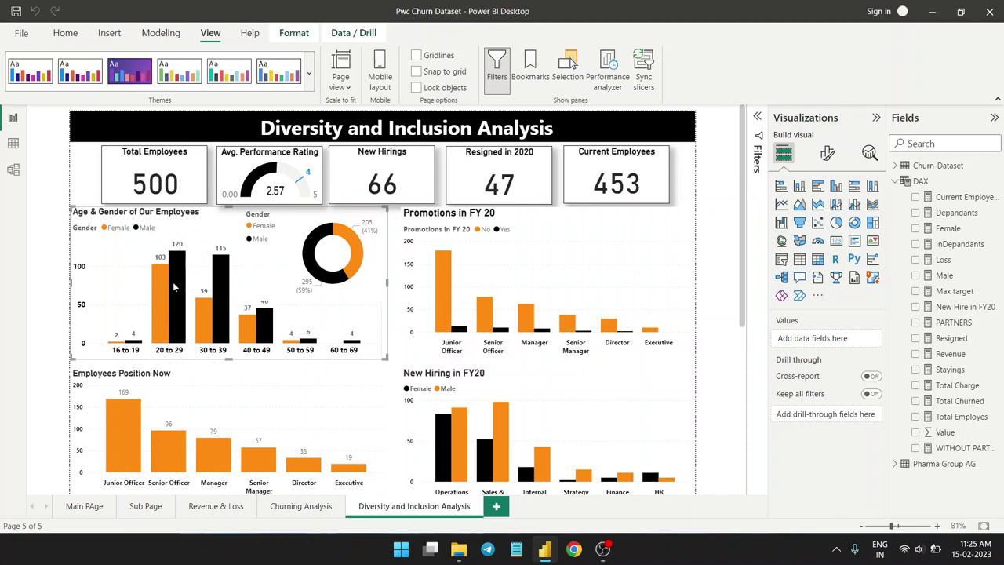
{"action": "mouse_move", "coordinate": [171, 261]}
{"action": "scroll", "coordinate": [262, 348], "scroll_direction": "down", "scroll_amount": 1}
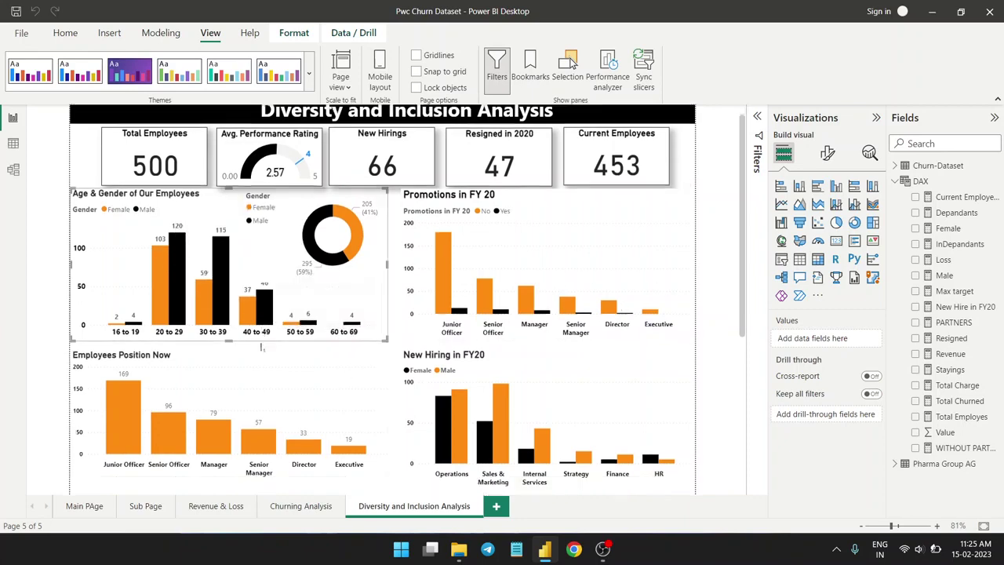
{"action": "scroll", "coordinate": [262, 347], "scroll_direction": "down", "scroll_amount": 5}
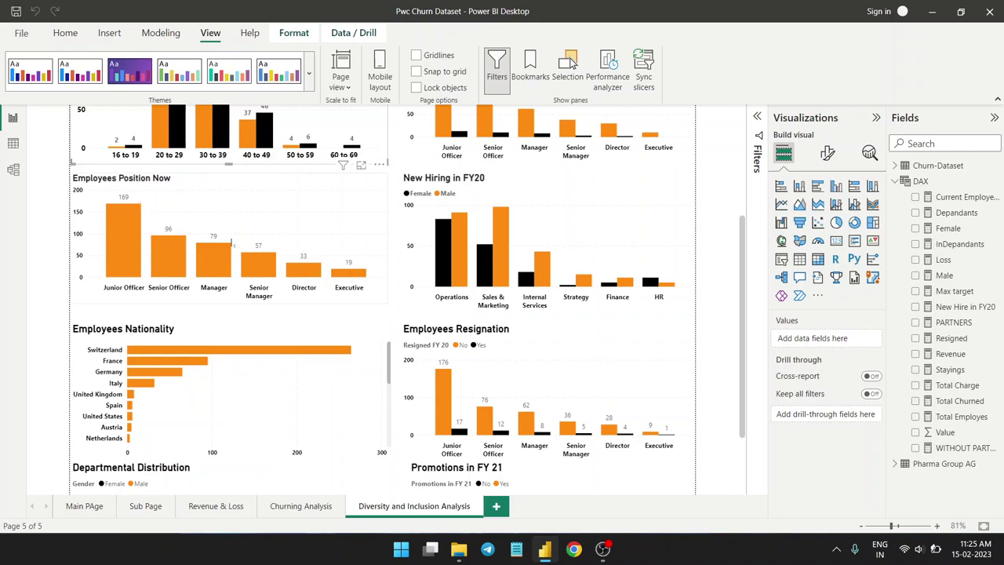
- Inspect the fields of the Employees Nationality chart and look through its full list of countries
{"action": "scroll", "coordinate": [314, 301], "scroll_direction": "down", "scroll_amount": 3}
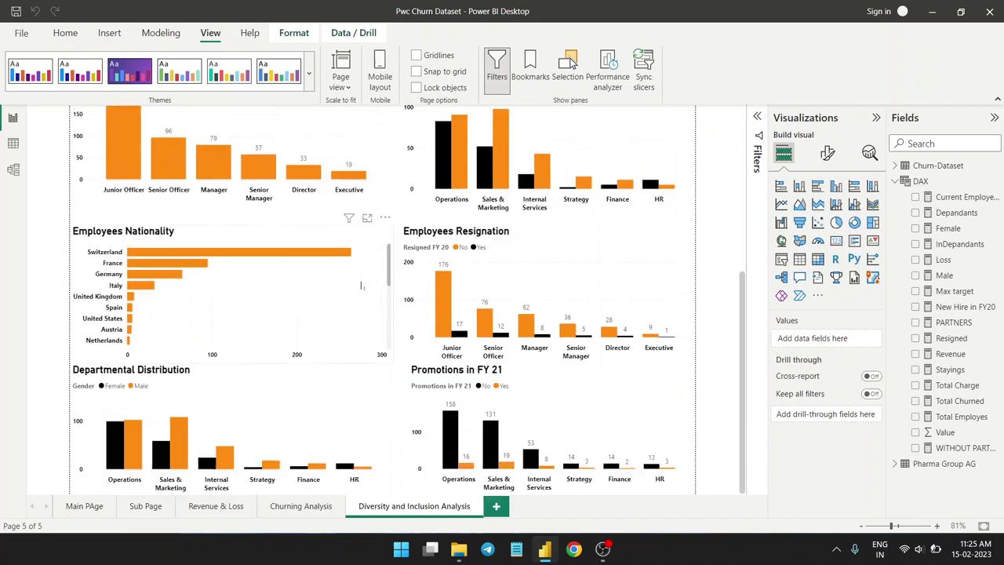
{"action": "left_click", "coordinate": [311, 298]}
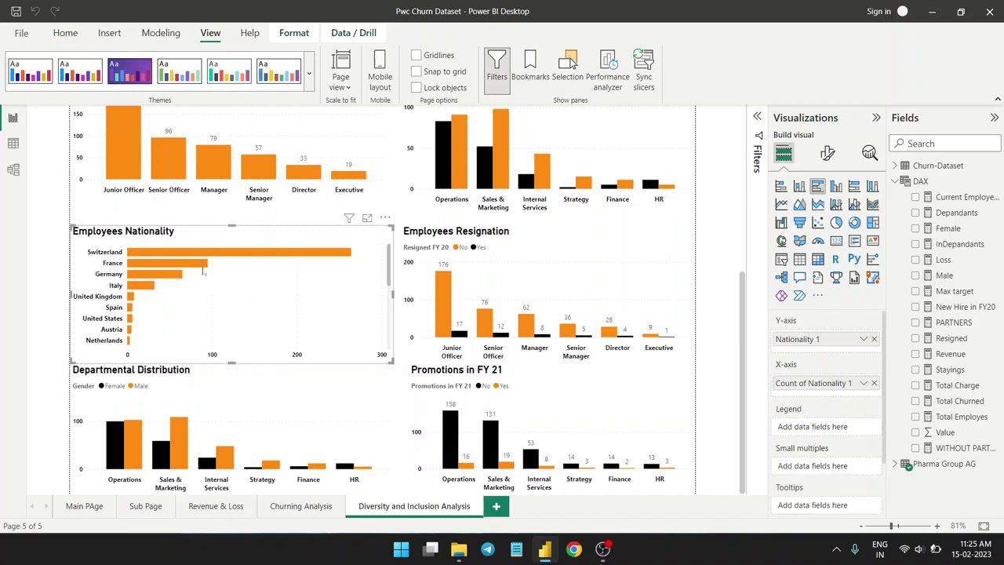
{"action": "scroll", "coordinate": [212, 289], "scroll_direction": "down", "scroll_amount": 5}
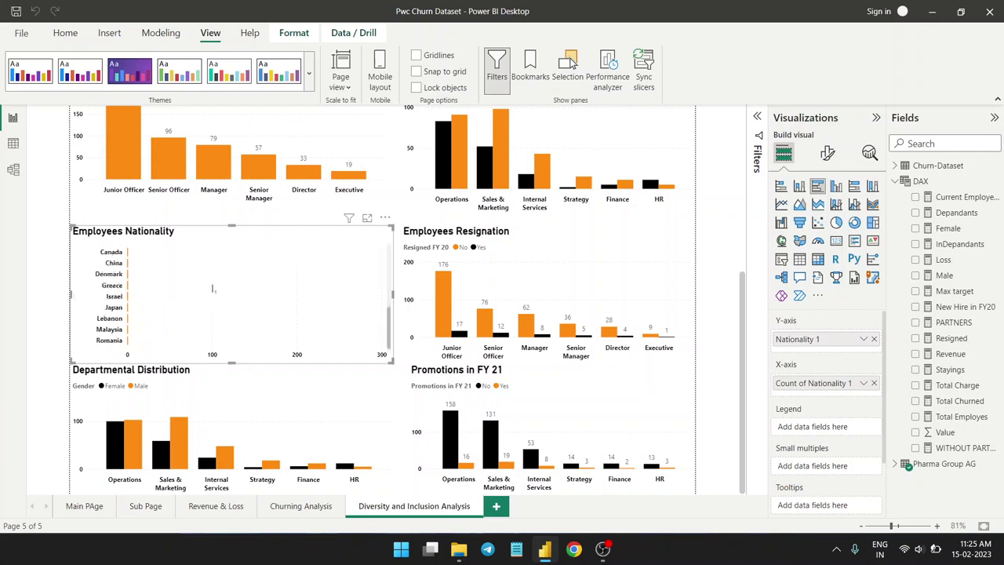
{"action": "scroll", "coordinate": [231, 294], "scroll_direction": "up", "scroll_amount": 5}
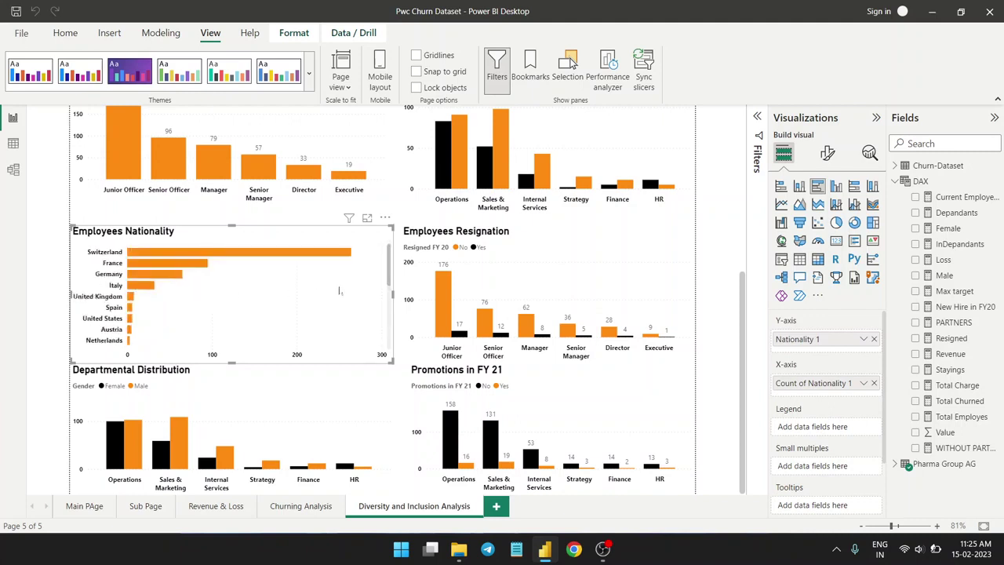
- Examine the Employees Resignation chart and inspect the fields of the Promotions in FY 21 chart
{"action": "left_click", "coordinate": [559, 287]}
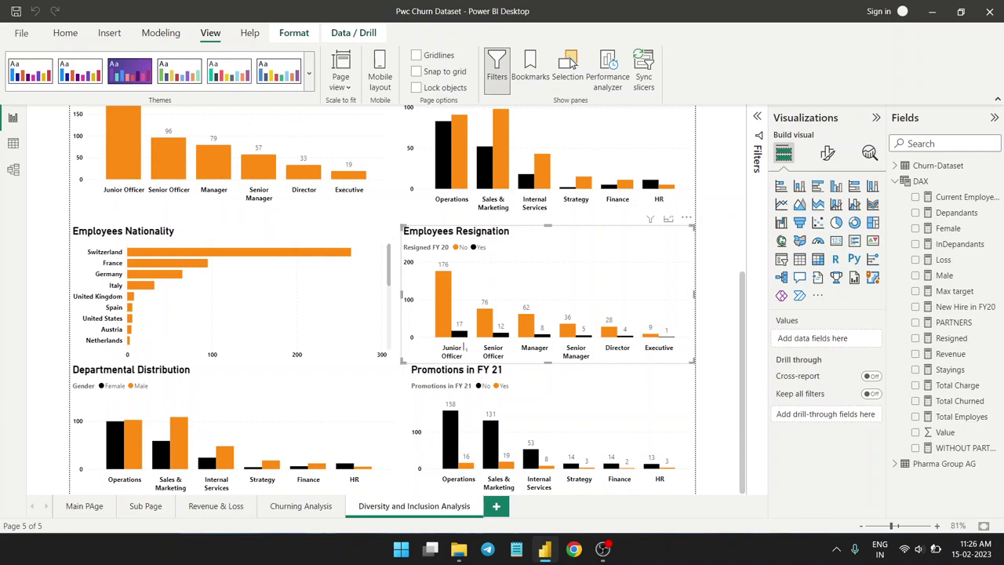
{"action": "scroll", "coordinate": [551, 272], "scroll_direction": "down", "scroll_amount": 1}
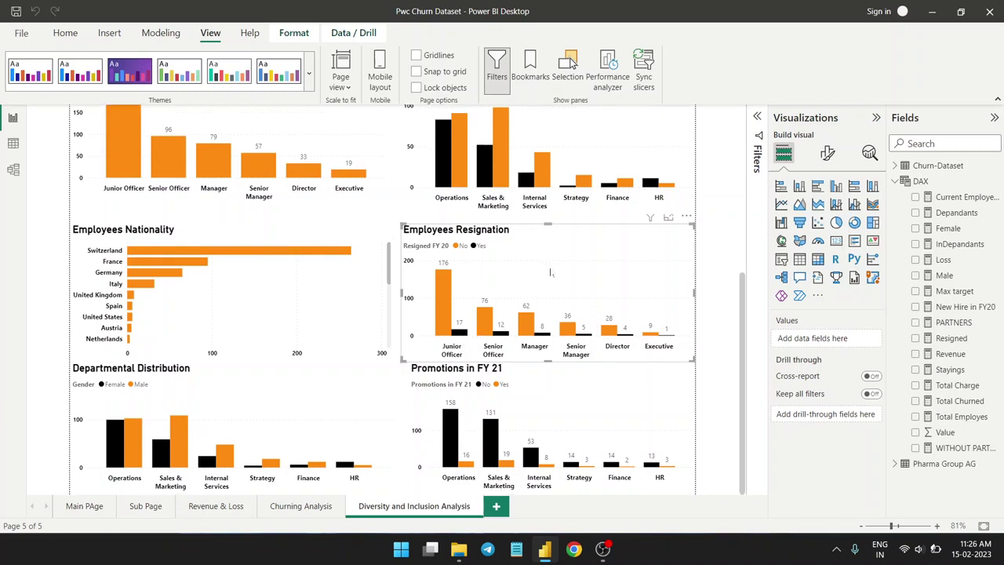
{"action": "left_click", "coordinate": [584, 374]}
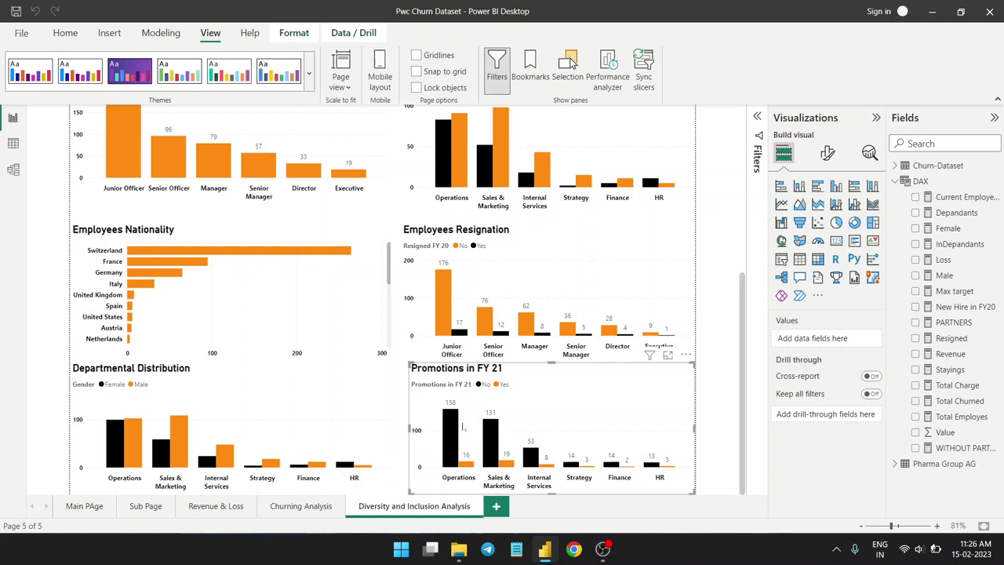
{"action": "left_click", "coordinate": [471, 412]}
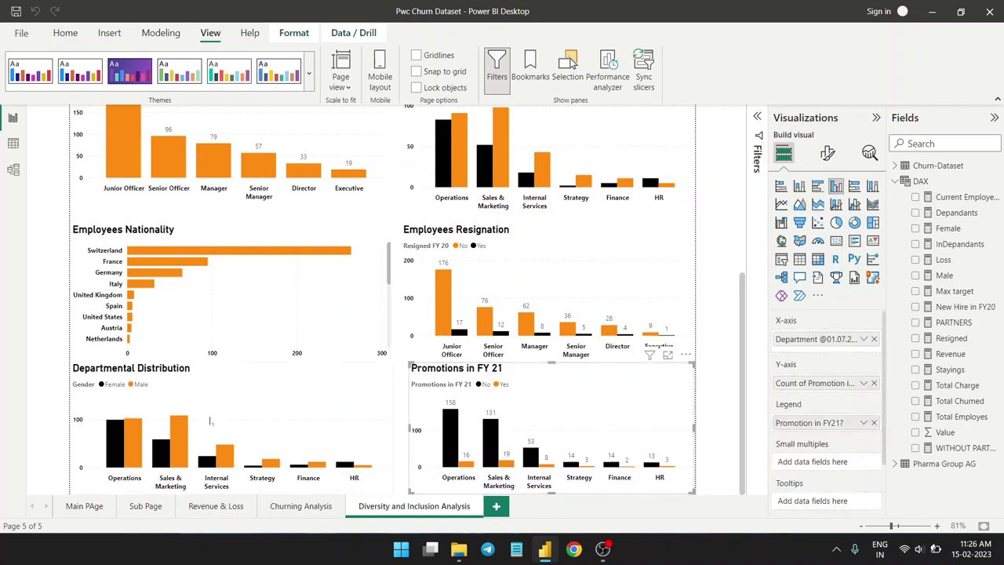
- Inspect the fields of the Departmental Distribution chart and return to the page's summary cards
{"action": "left_click", "coordinate": [210, 421]}
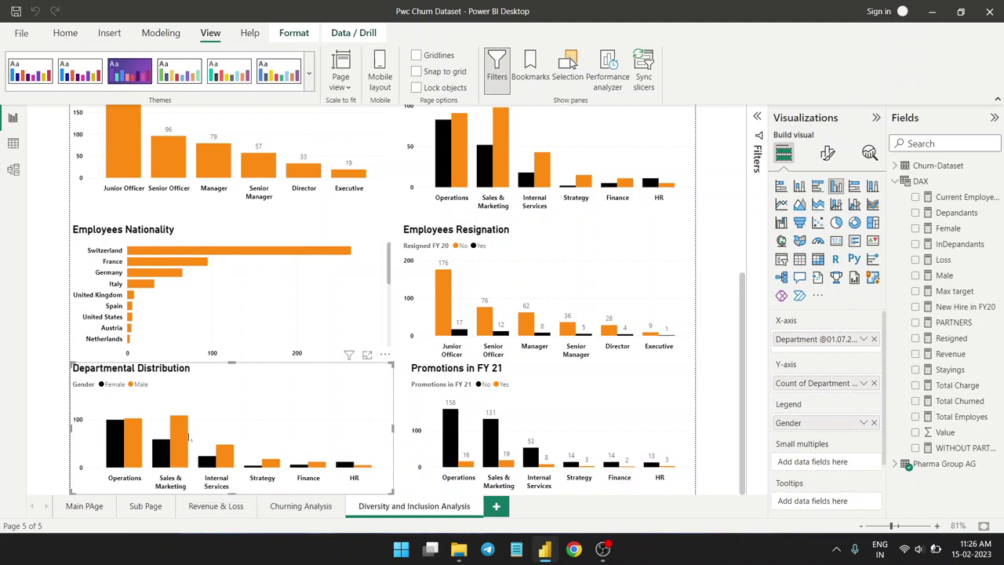
{"action": "mouse_move", "coordinate": [185, 440]}
{"action": "scroll", "coordinate": [741, 400], "scroll_direction": "up", "scroll_amount": 5}
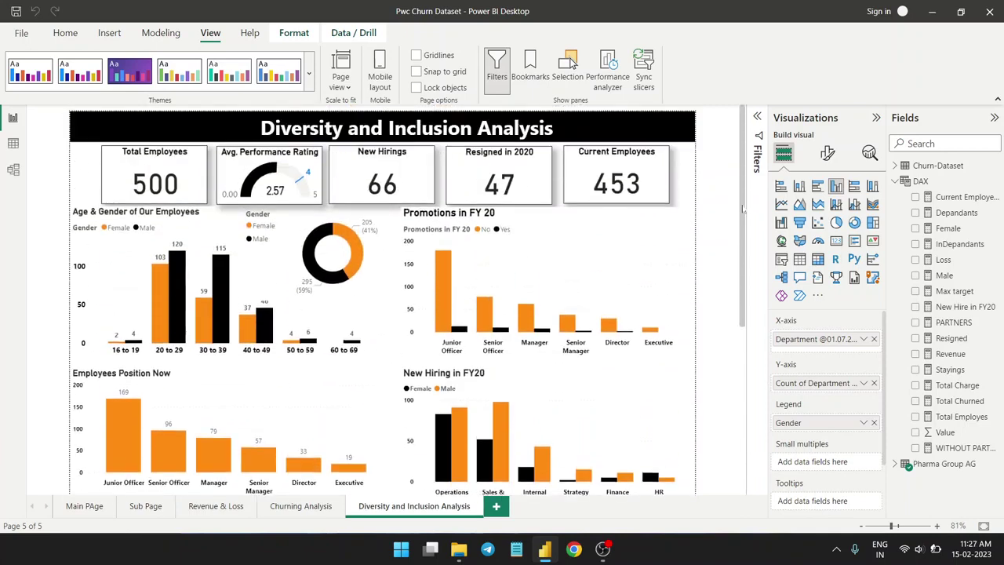